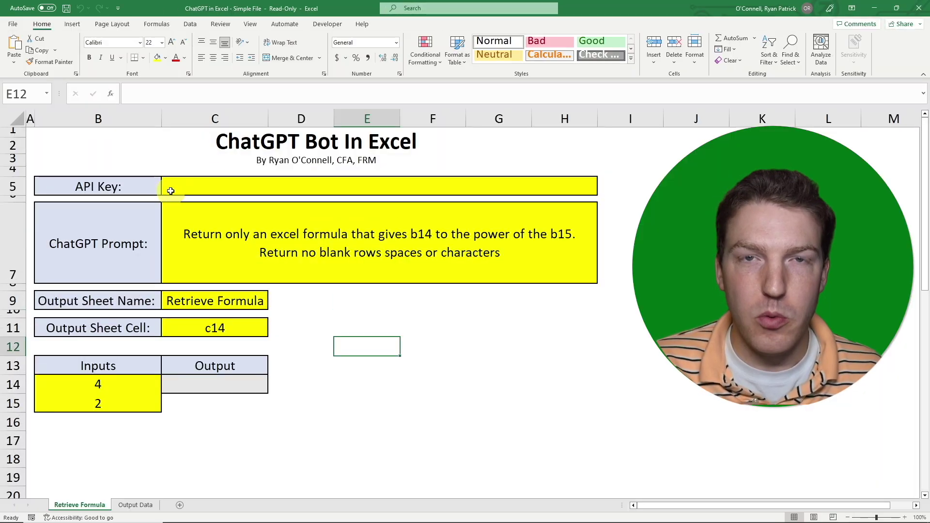
Download the free ChatGPT in Excel files from the video description's FREE FILE link.
click(171, 191)
click(119, 187)
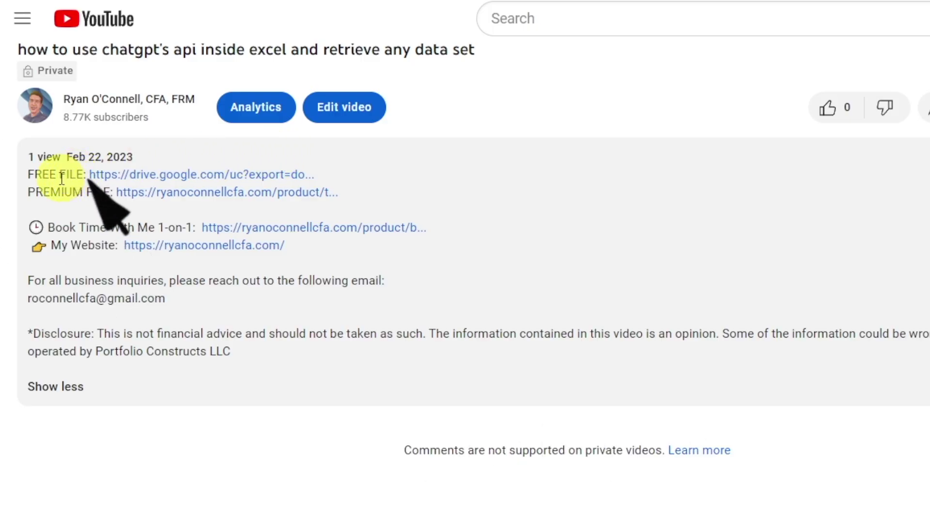
drag(27, 173, 69, 175)
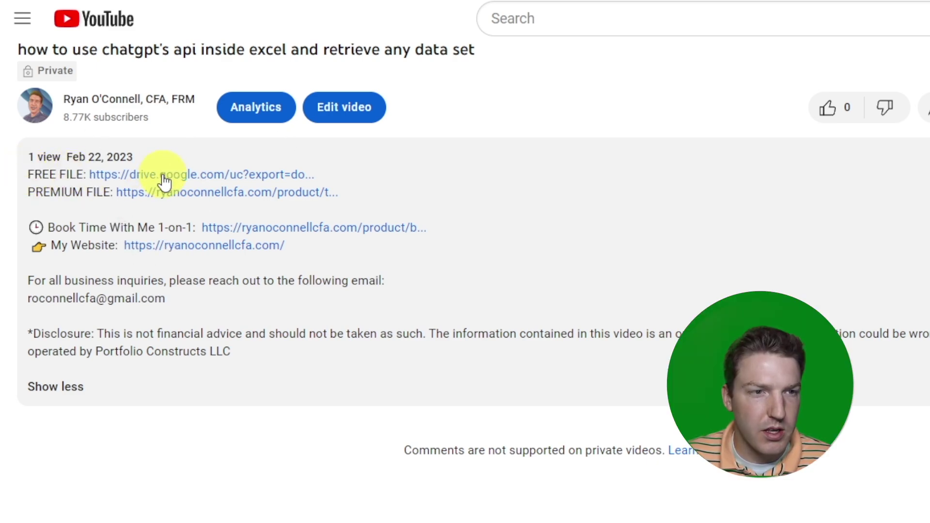
click(162, 176)
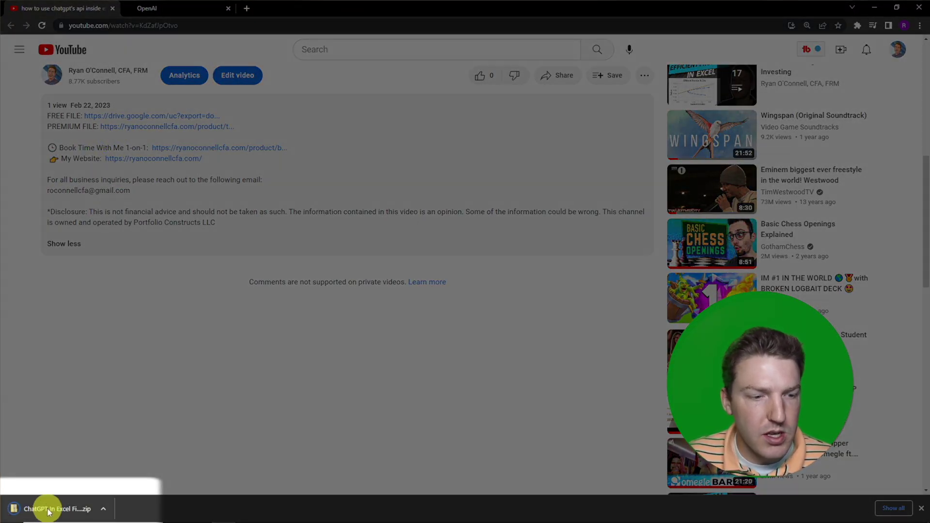
Open the ChatGPT In Excel Files folder from the downloaded zip and open chatgpt_code.
click(49, 510)
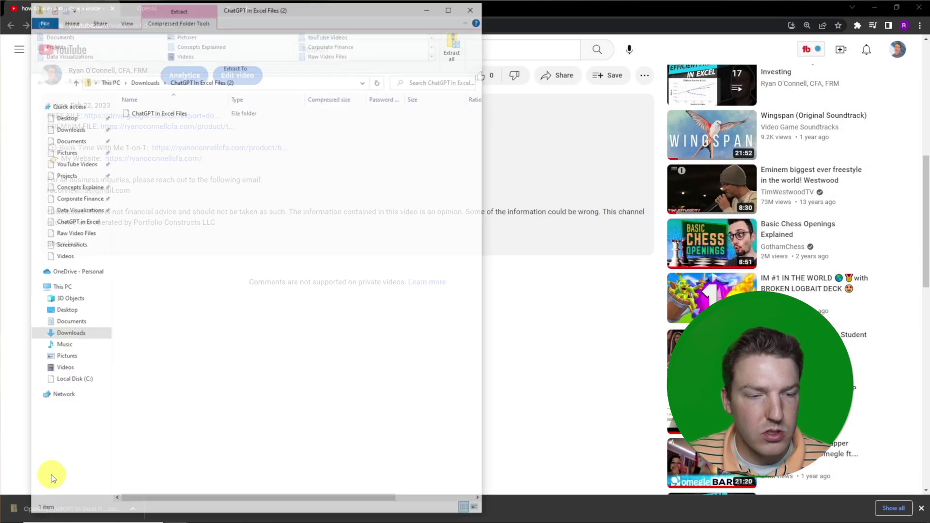
click(144, 115)
double_click(146, 113)
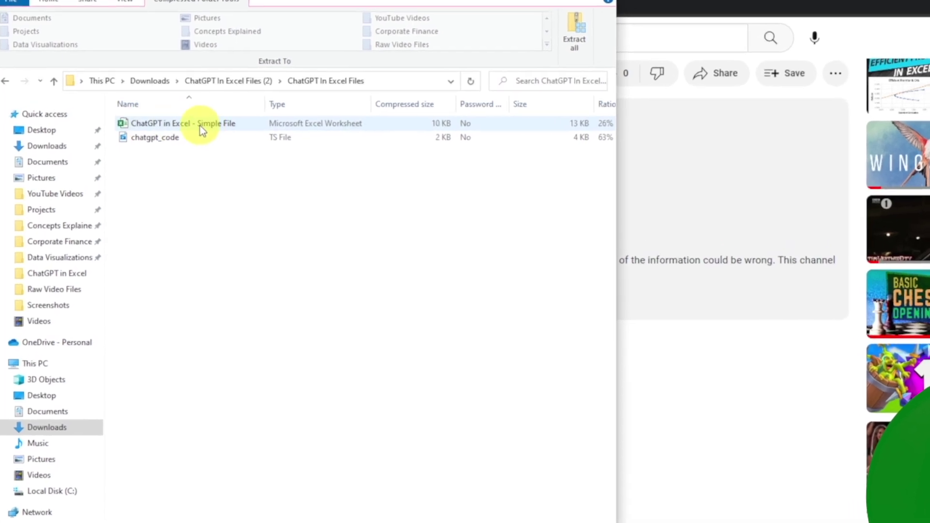
click(163, 138)
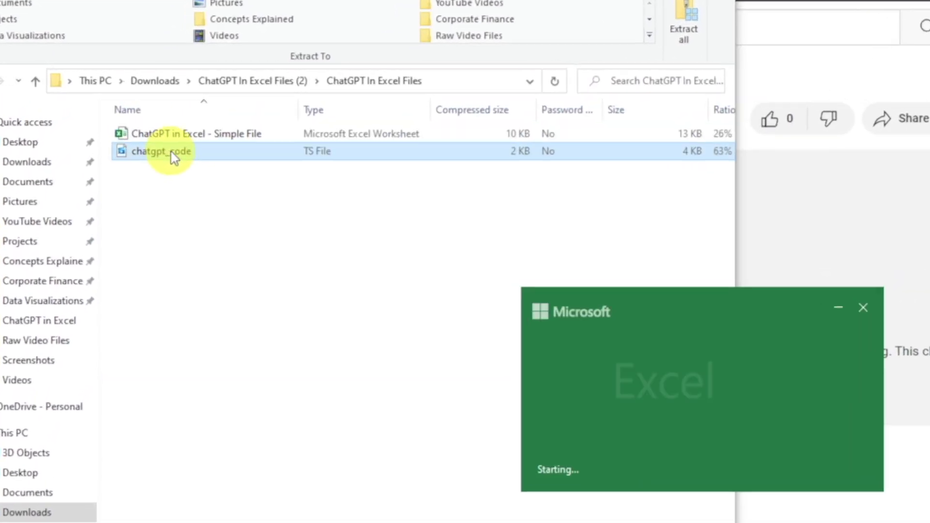
right_click(171, 151)
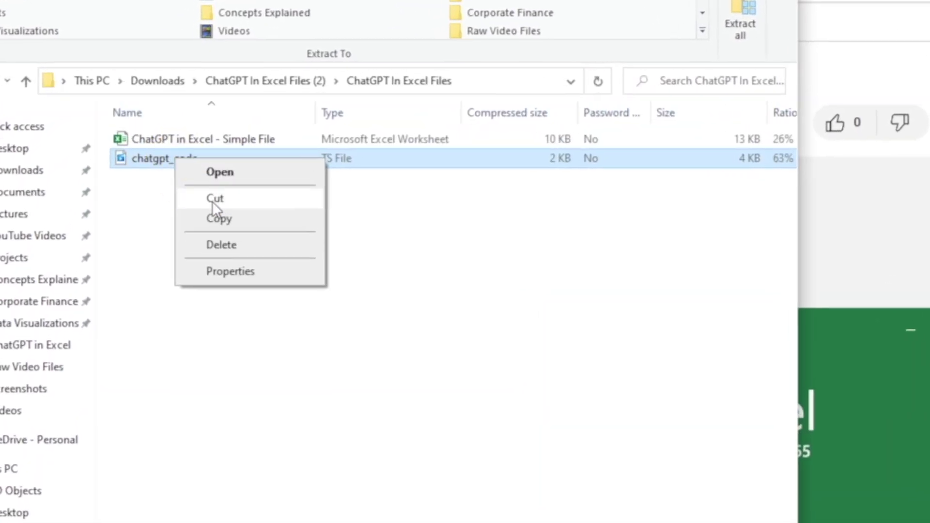
click(205, 167)
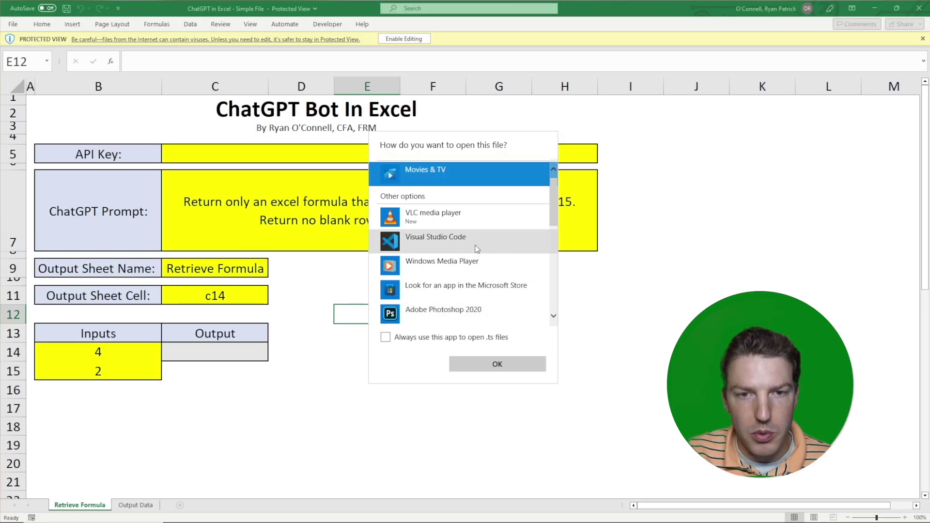
scroll(478, 249, down, 3)
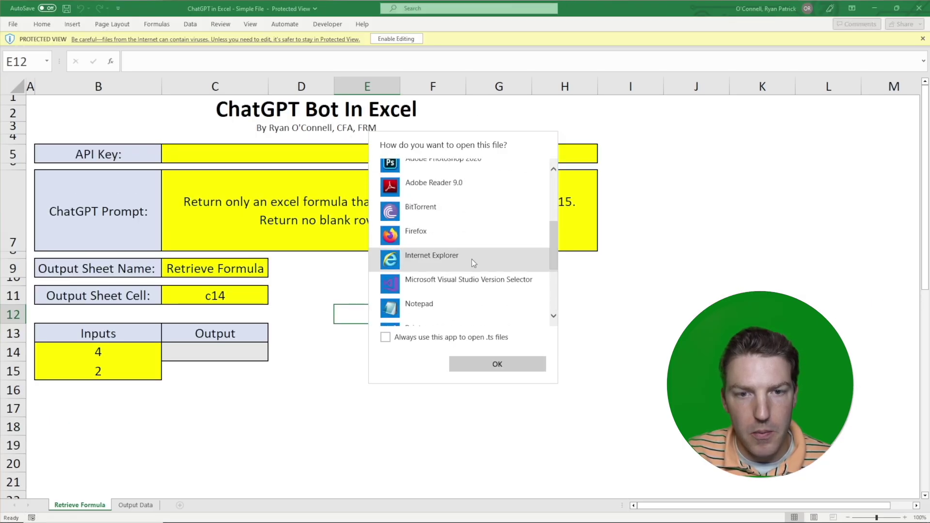
Open chatgpt_code in Notepad and enable editing on the Excel workbook.
click(436, 257)
click(484, 363)
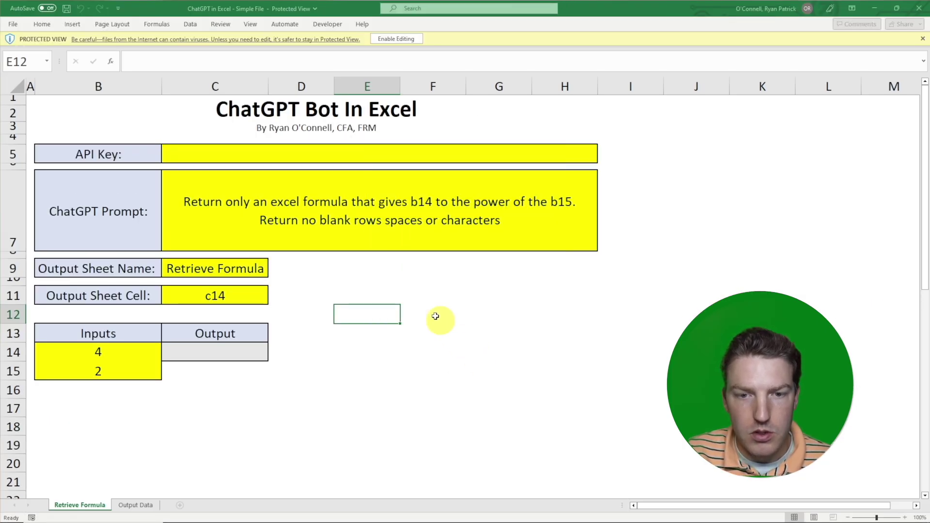
click(623, 10)
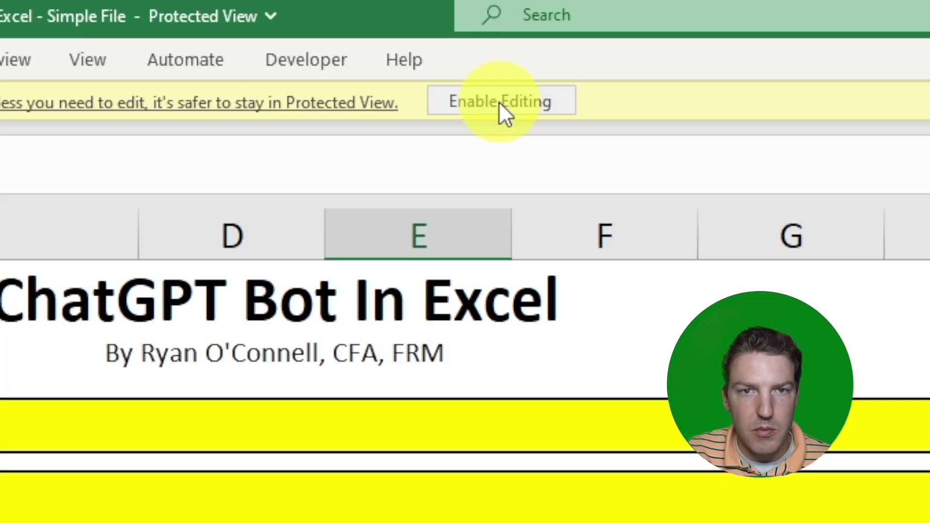
click(502, 104)
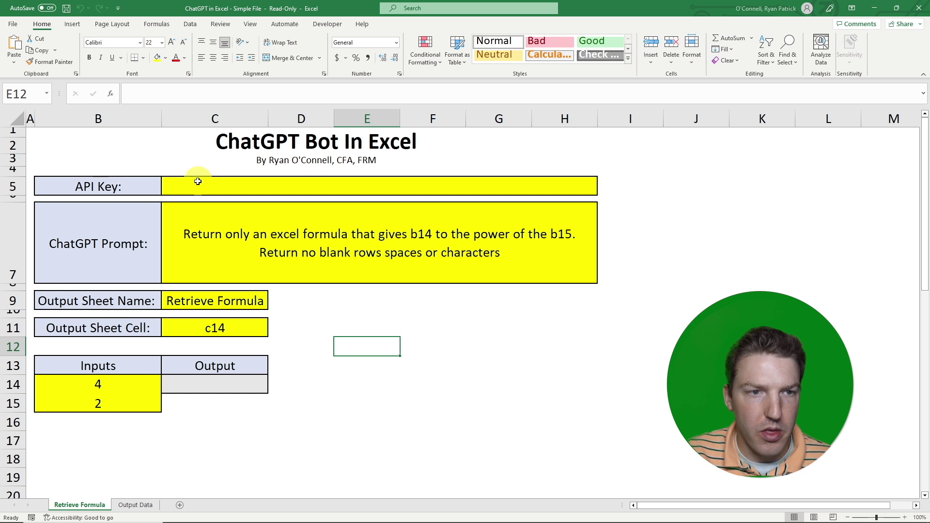
Check the API Key row (B5:C5), then bring up the OpenAI website in Chrome.
click(173, 185)
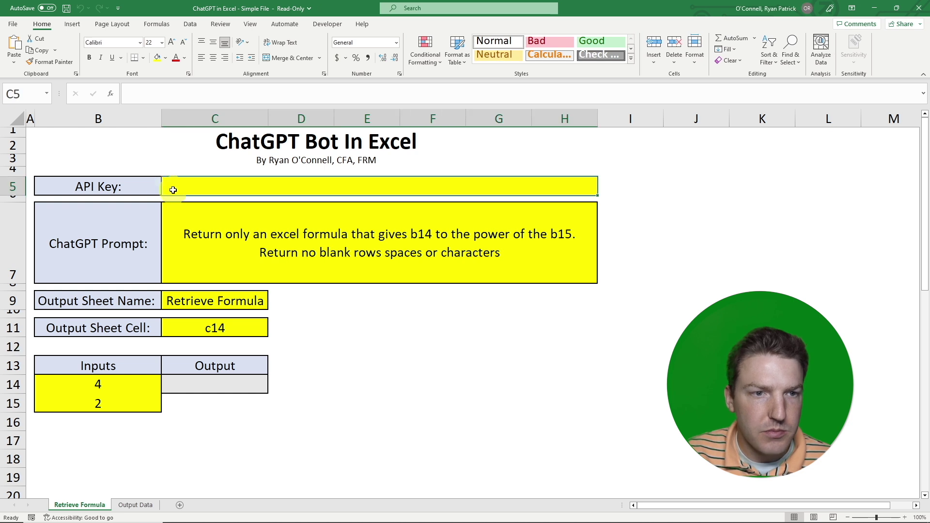
drag(104, 185, 191, 185)
click(211, 187)
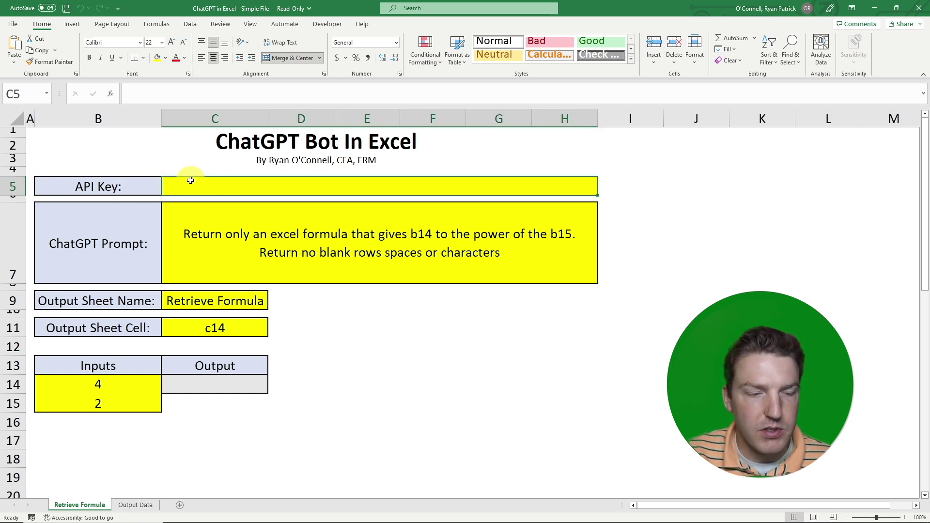
click(137, 190)
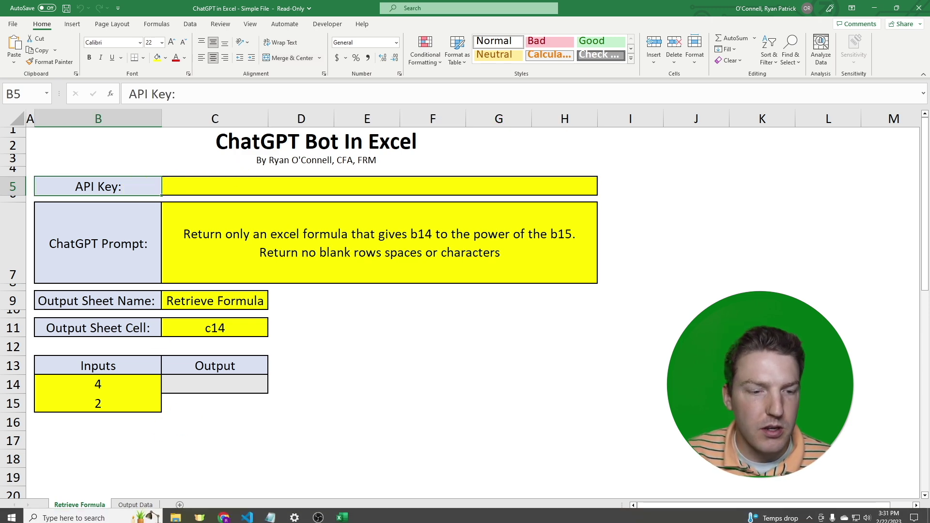
click(199, 512)
click(153, 6)
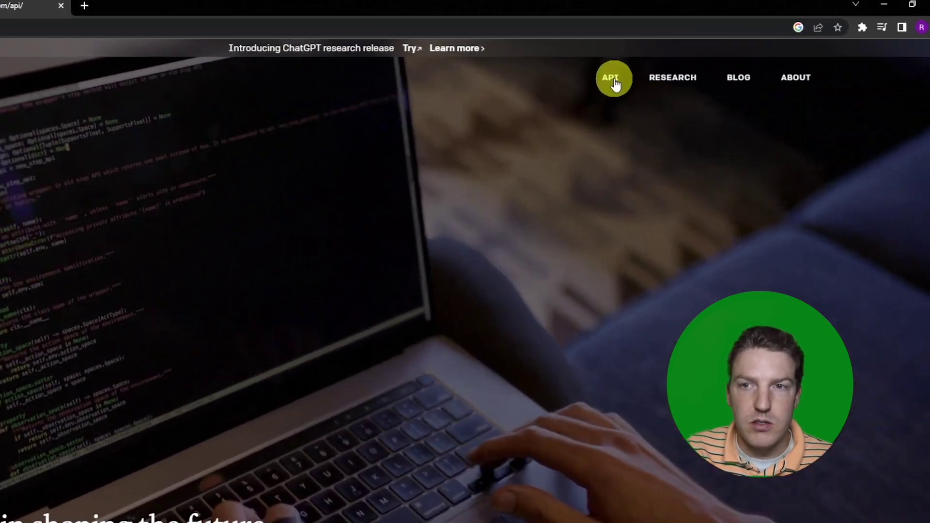
Create a new secret key under View API keys on OpenAI Platform and copy it.
click(649, 68)
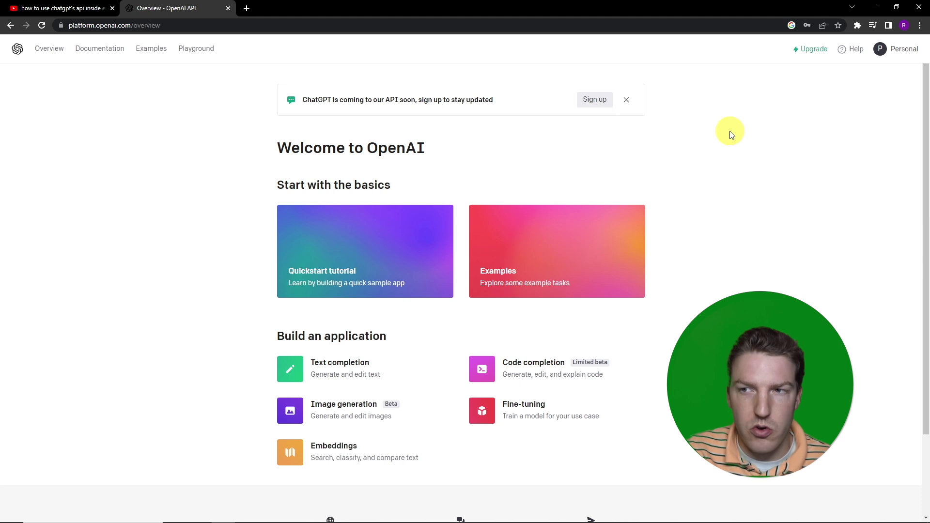
click(902, 53)
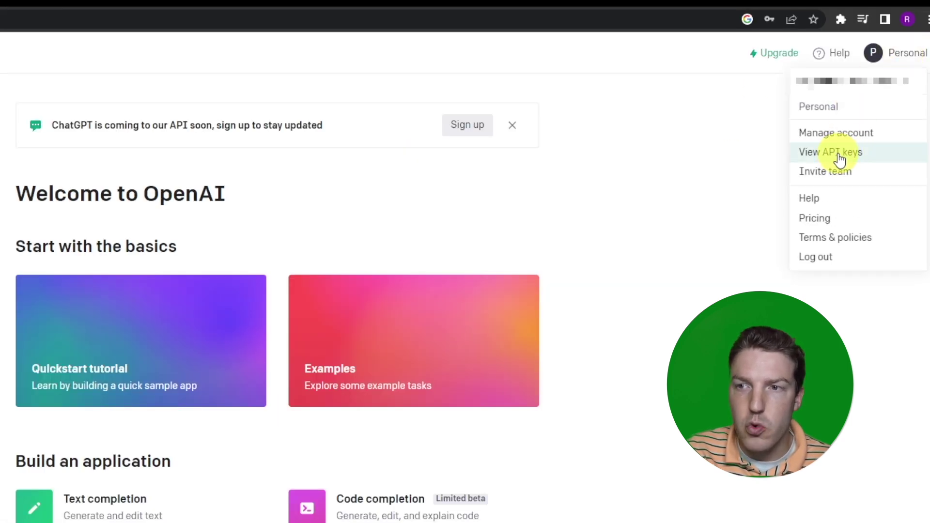
click(843, 154)
click(319, 288)
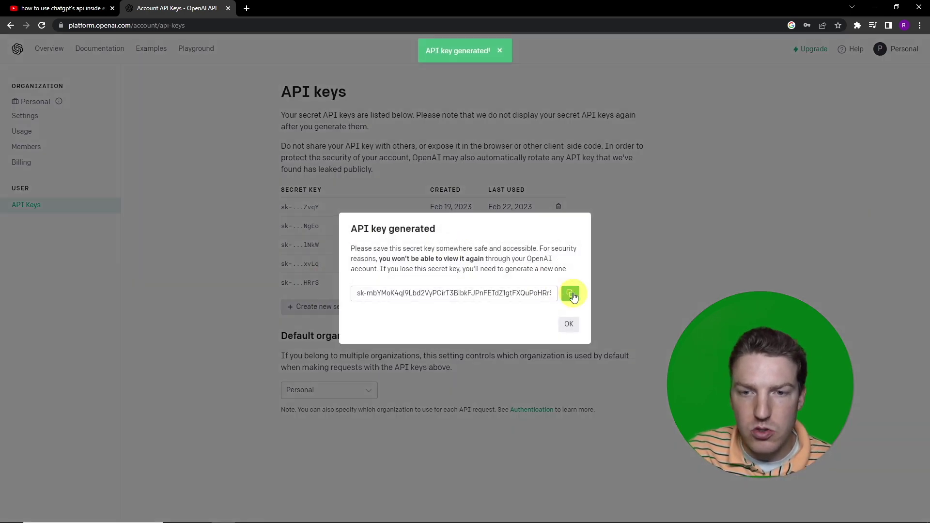
click(571, 295)
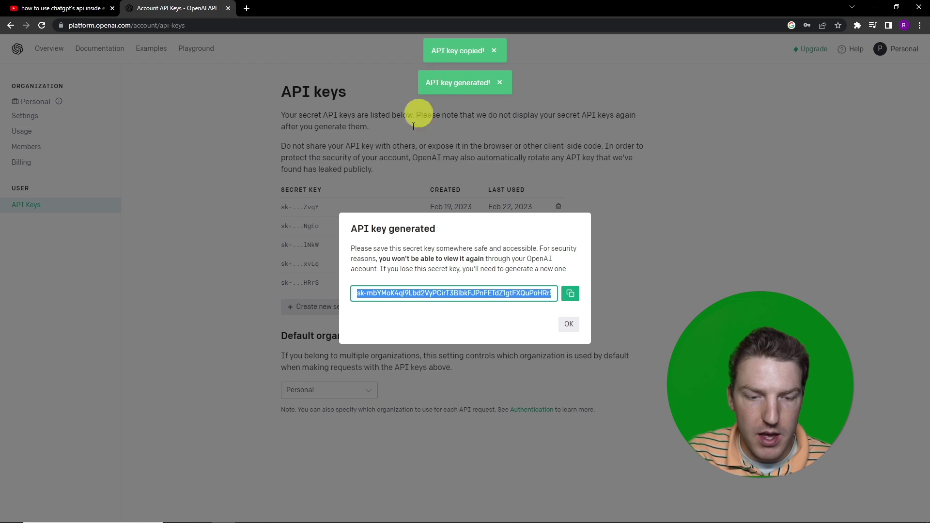
click(343, 513)
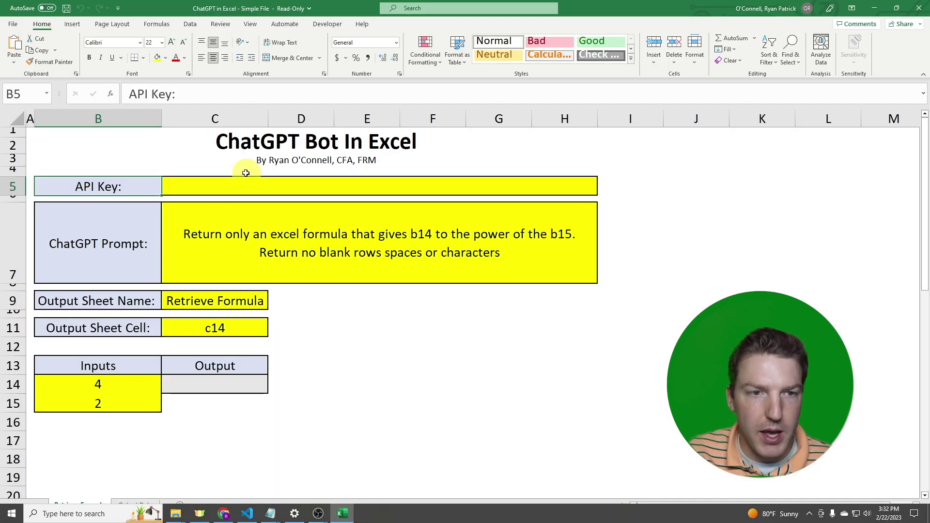
Paste the copied secret key into API Key cell C5 and confirm it.
click(181, 186)
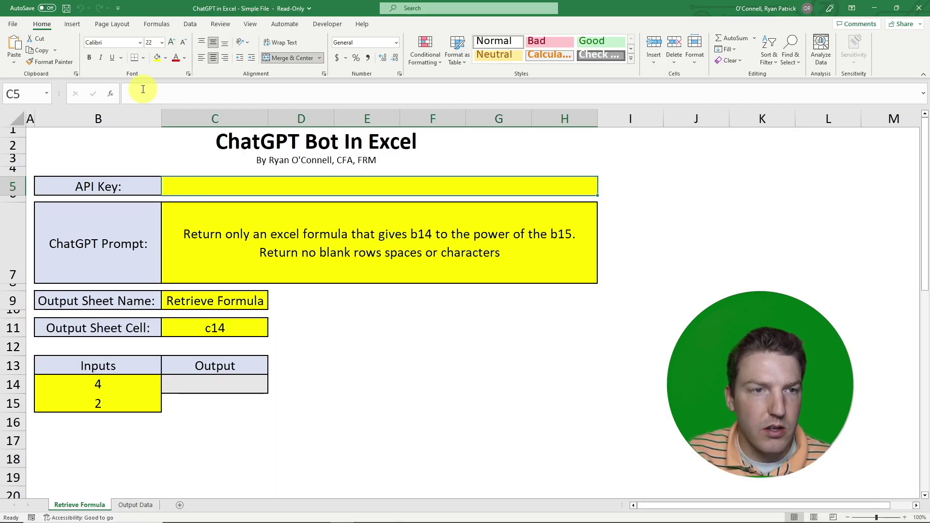
key(ctrl+v)
key(Return)
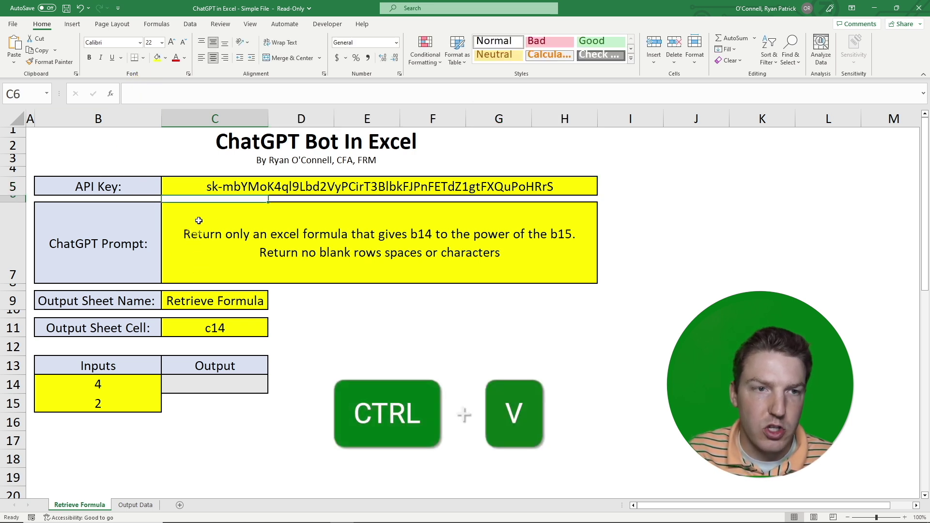
click(389, 367)
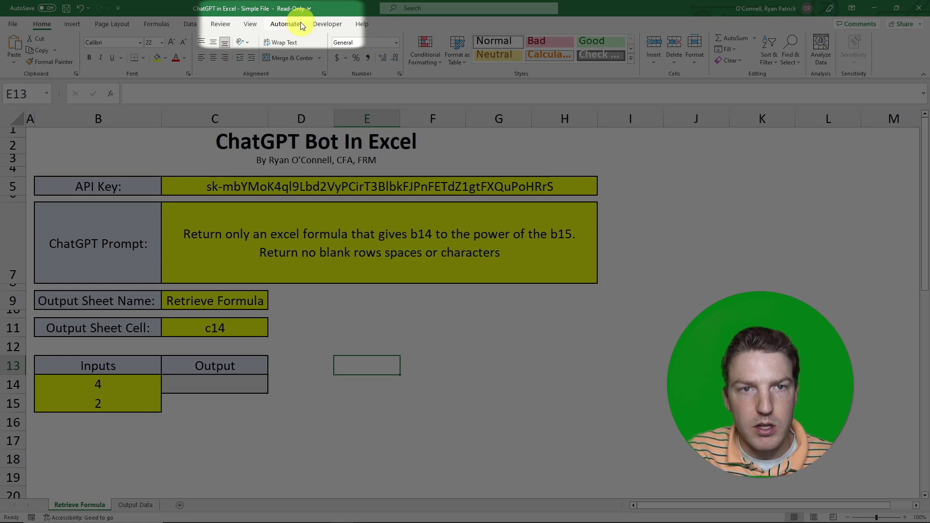
Create a New Script from the Automate tab, opening Script 2 in the Code Editor.
right_click(364, 24)
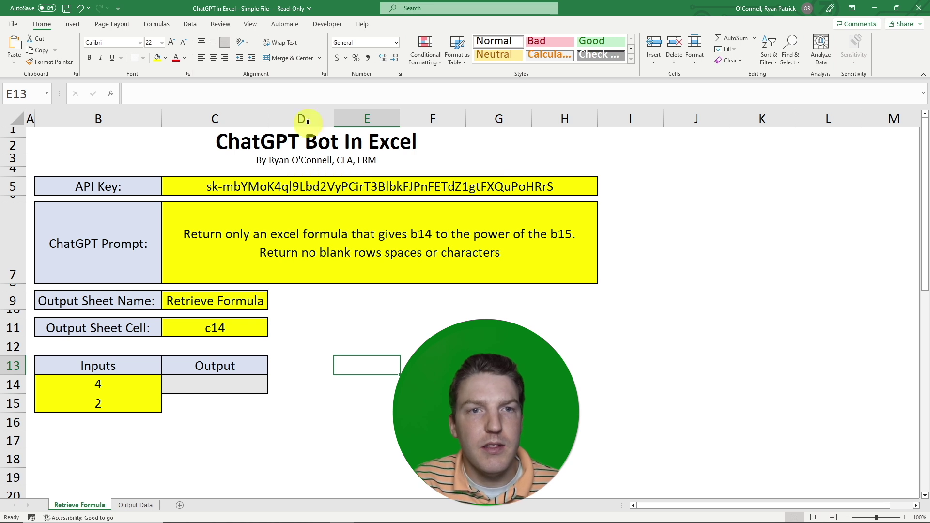
click(285, 25)
click(15, 52)
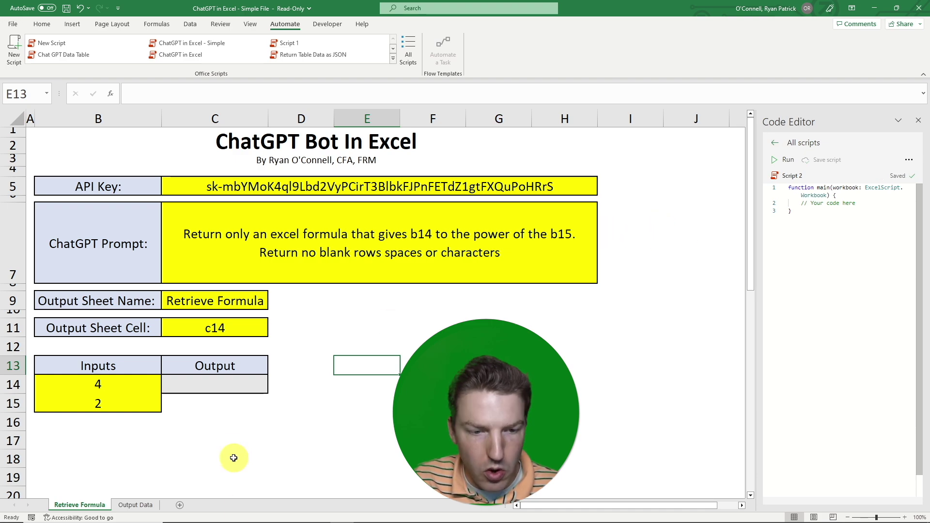
mouse_move(297, 519)
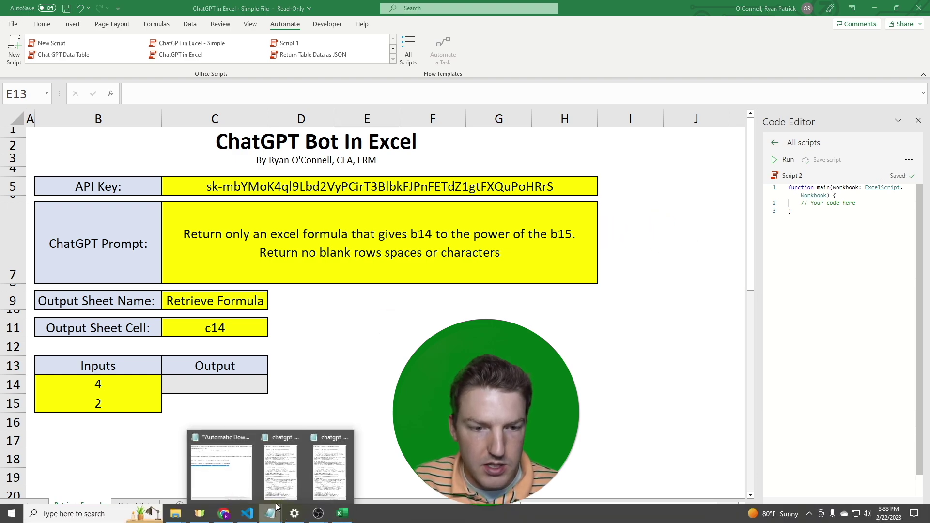
Copy all chatgpt_code text from Notepad and paste it over Script 2's template code.
click(324, 472)
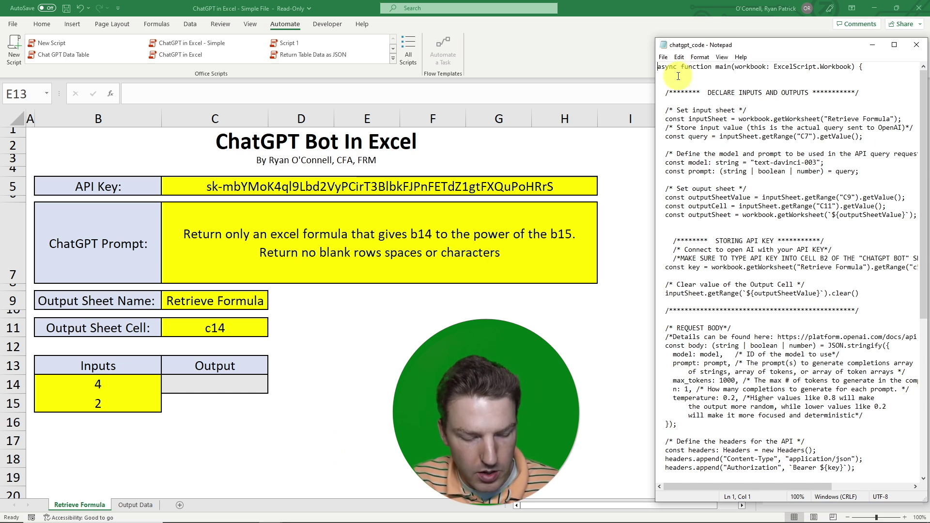
key(ctrl+a)
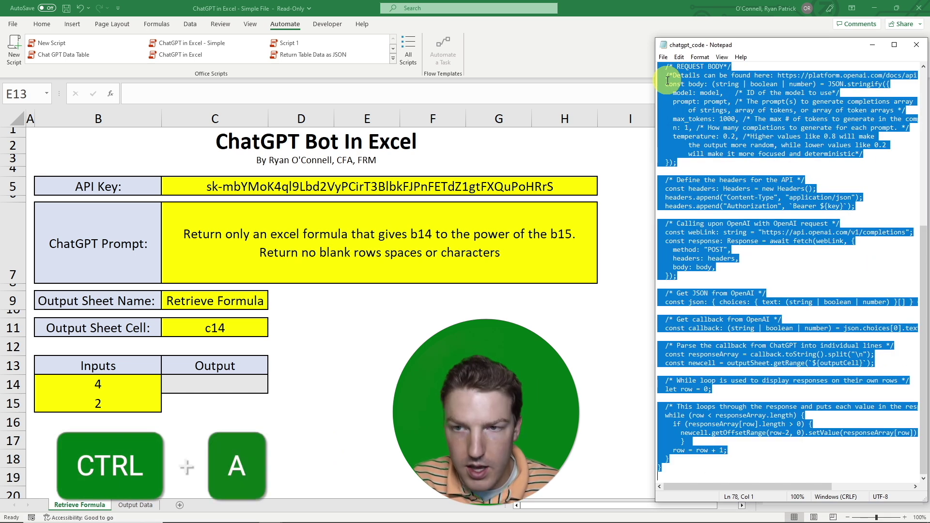
key(ctrl+c)
click(873, 45)
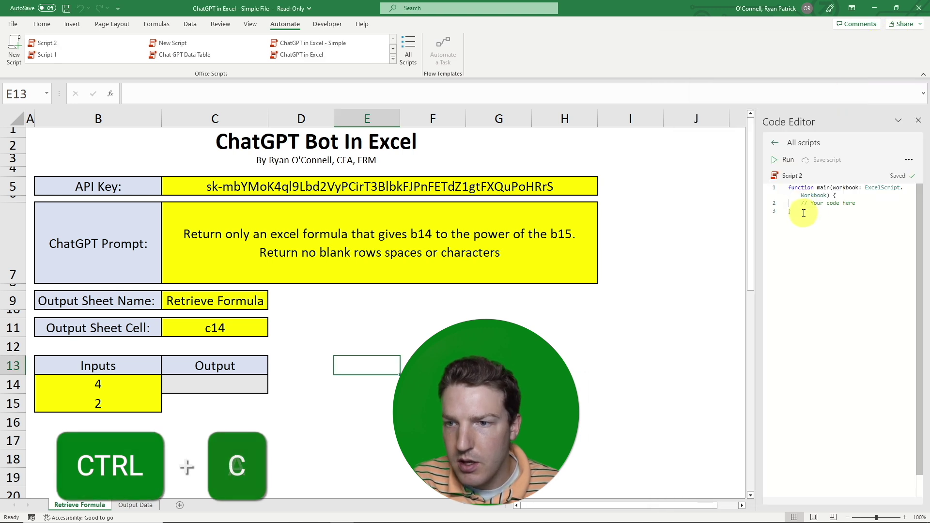
key(ctrl+a)
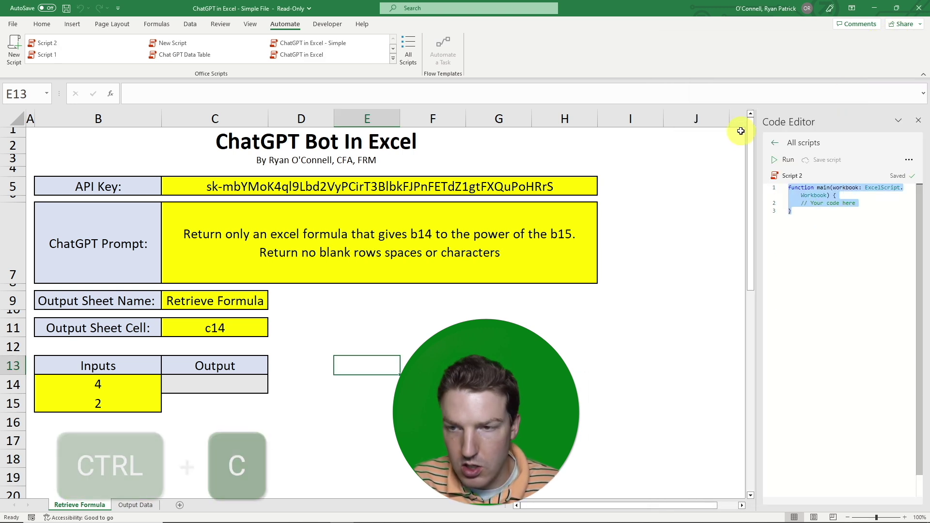
key(ctrl+v)
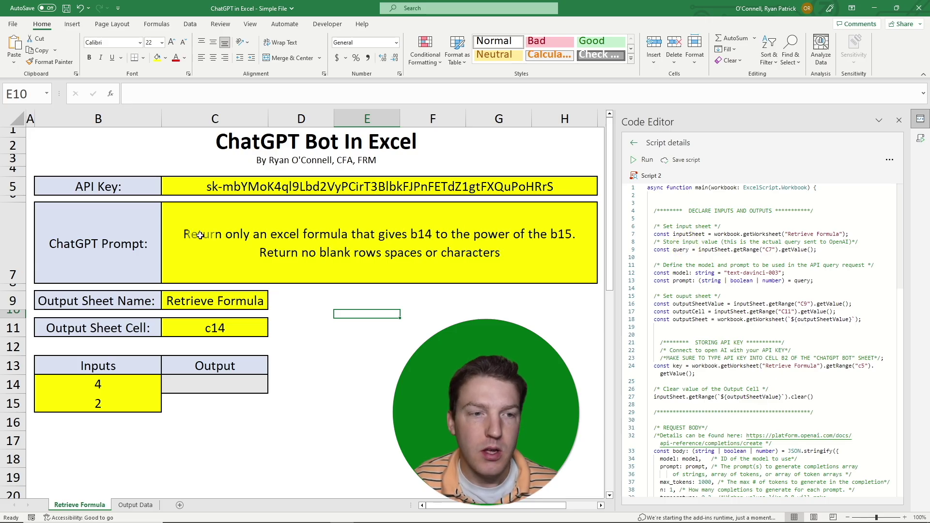
click(106, 251)
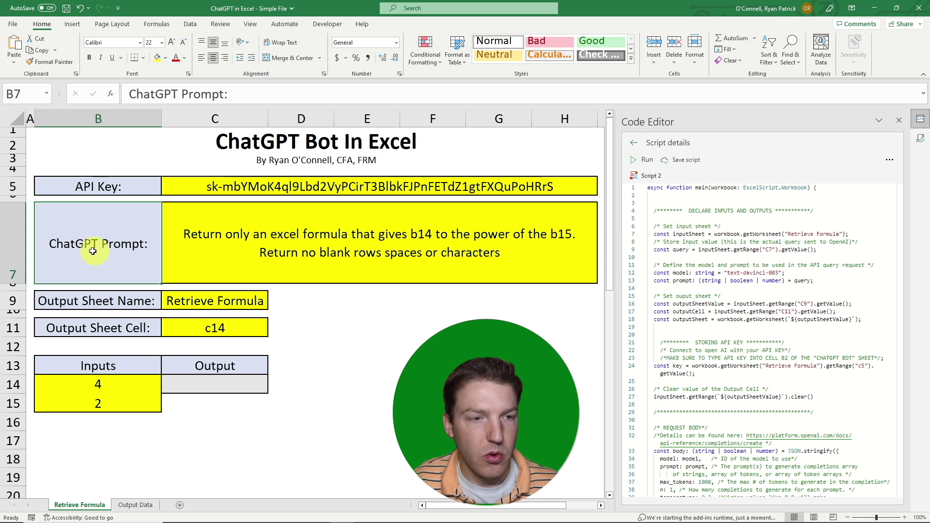
click(208, 234)
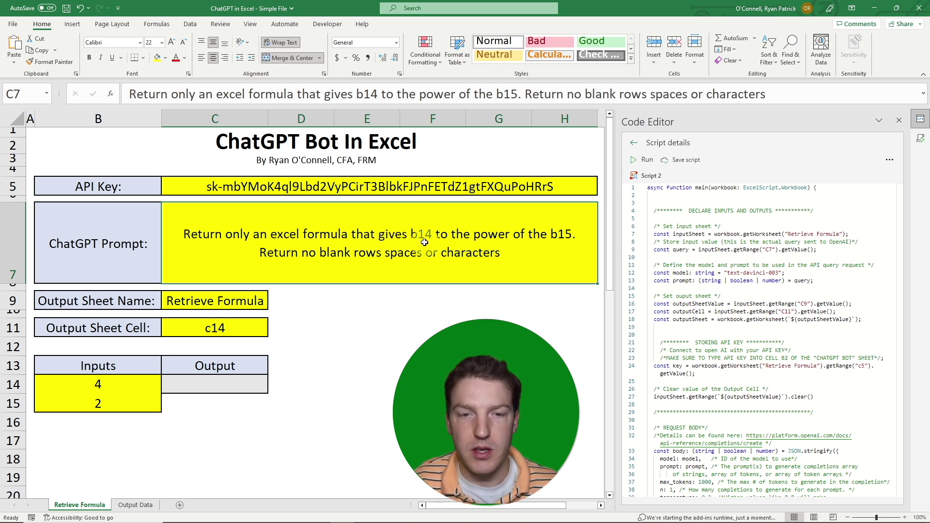
click(95, 389)
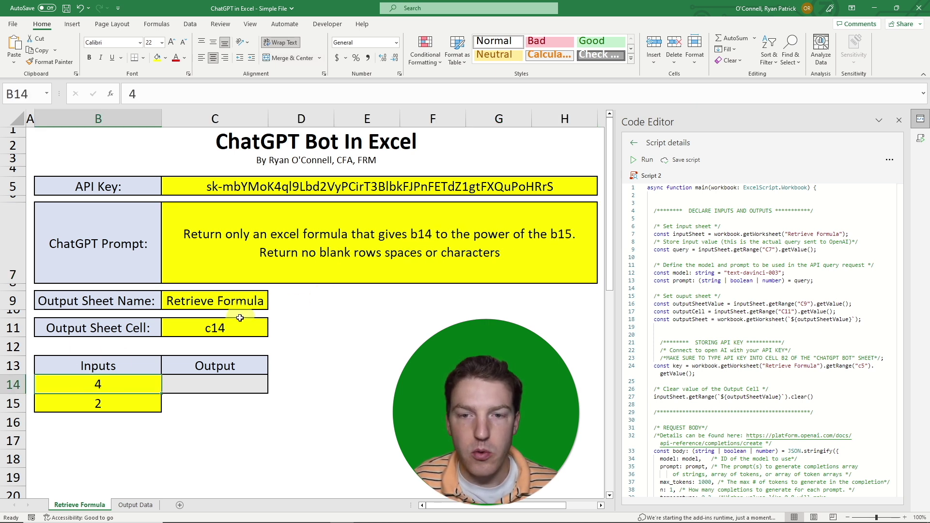
click(86, 405)
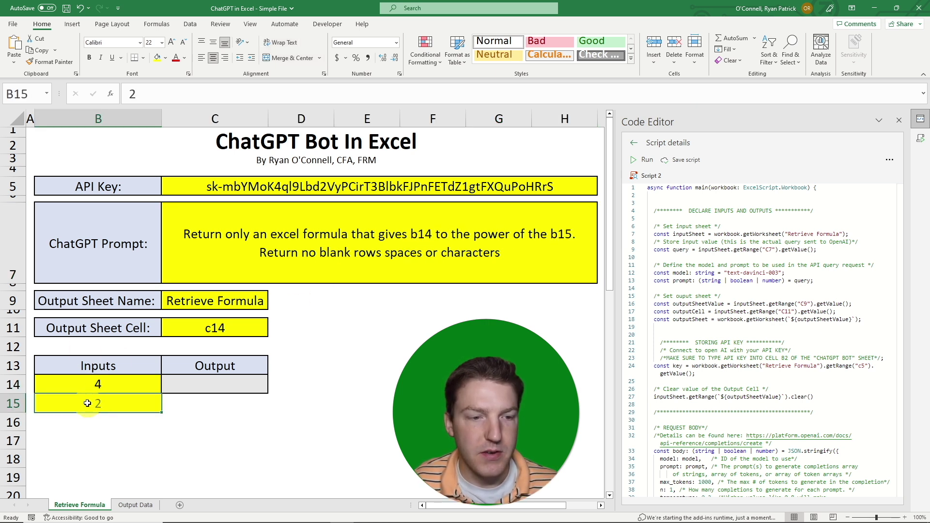
click(284, 261)
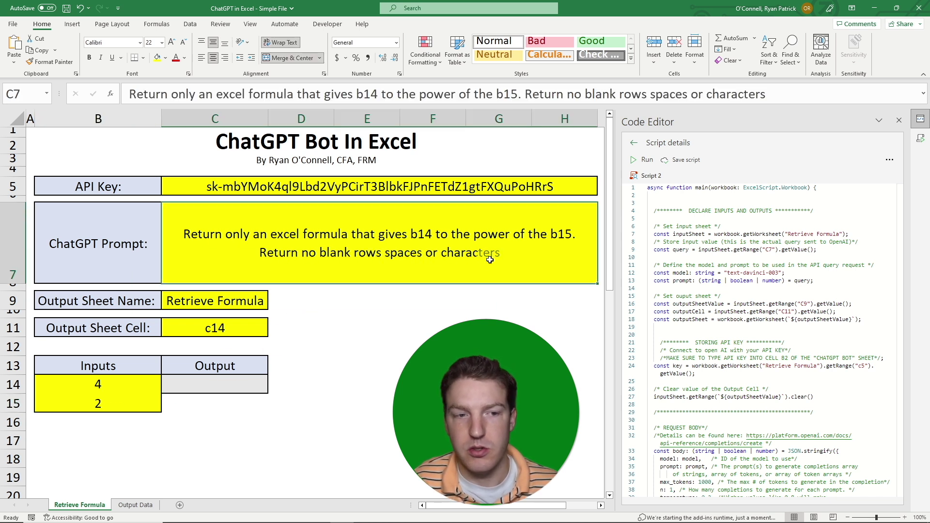
click(440, 323)
click(97, 301)
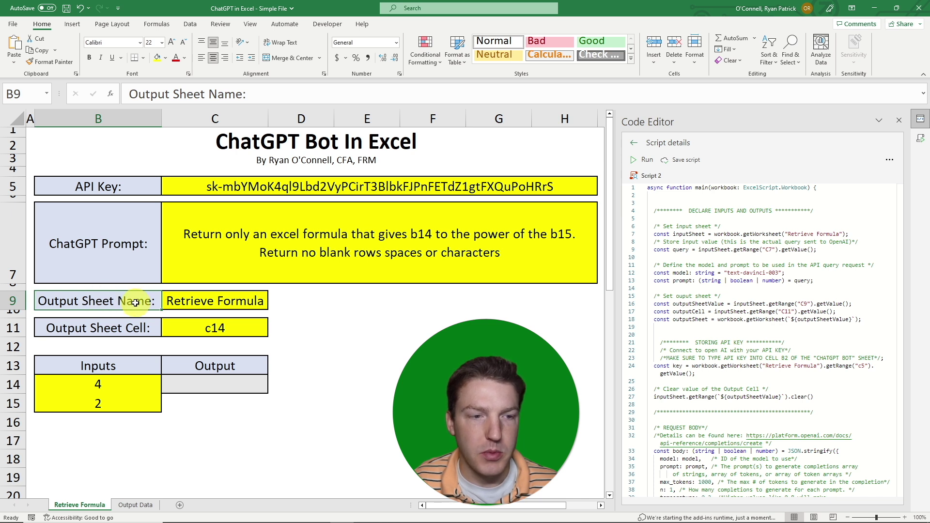
click(189, 302)
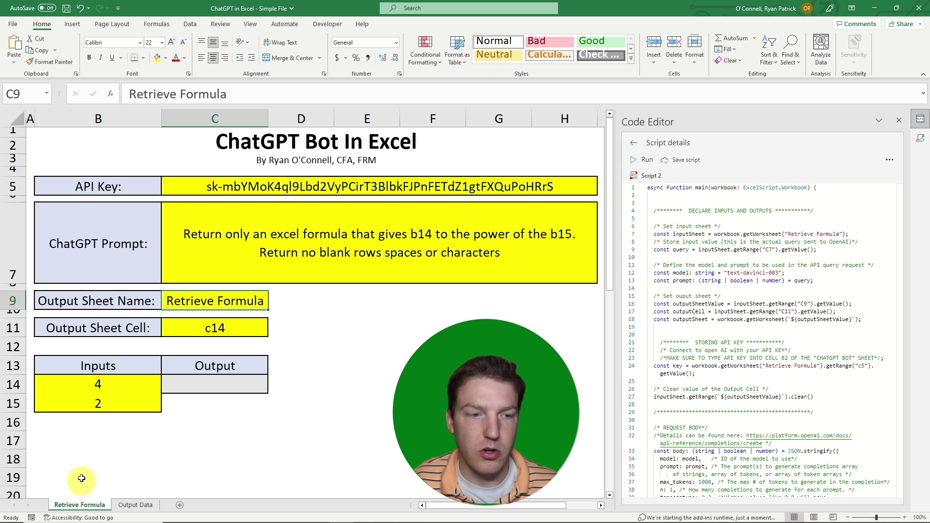
click(107, 326)
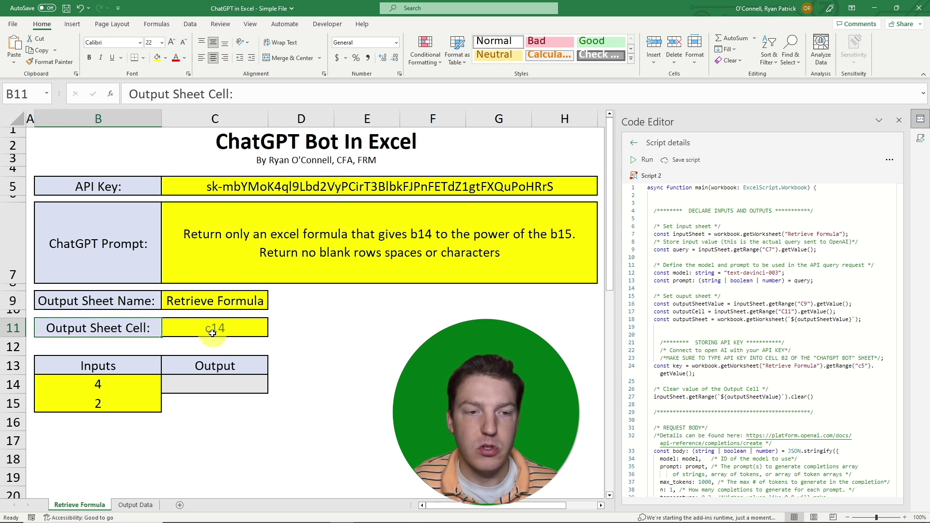
Run the script and confirm C14 holds =POWER(B14,B15), returning 16.
click(205, 381)
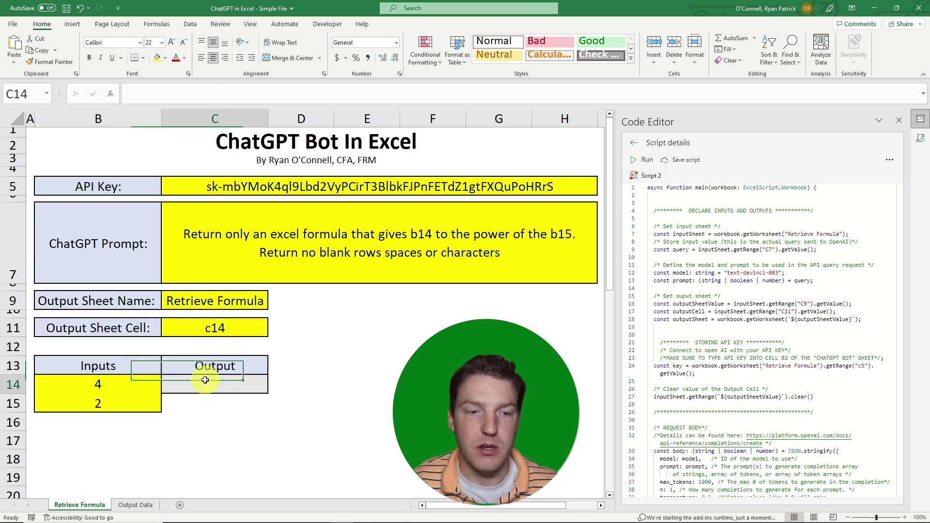
click(374, 368)
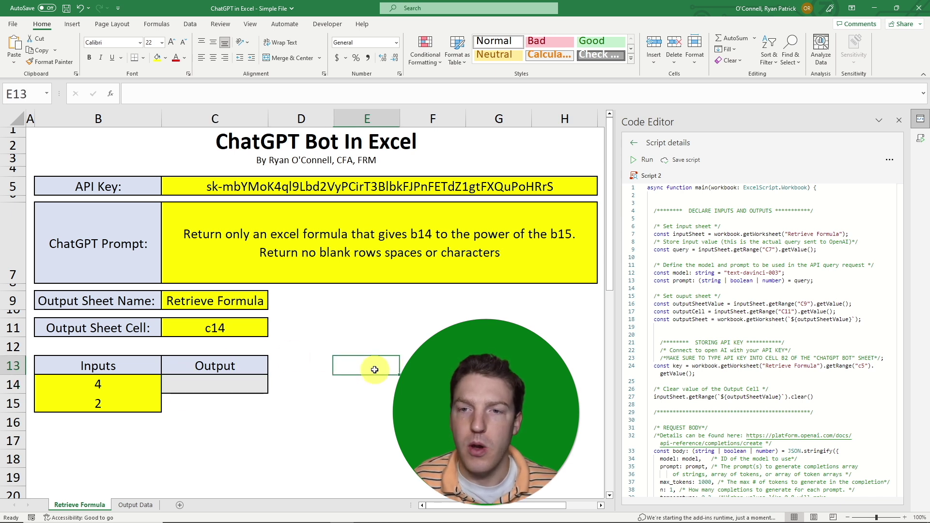
click(638, 160)
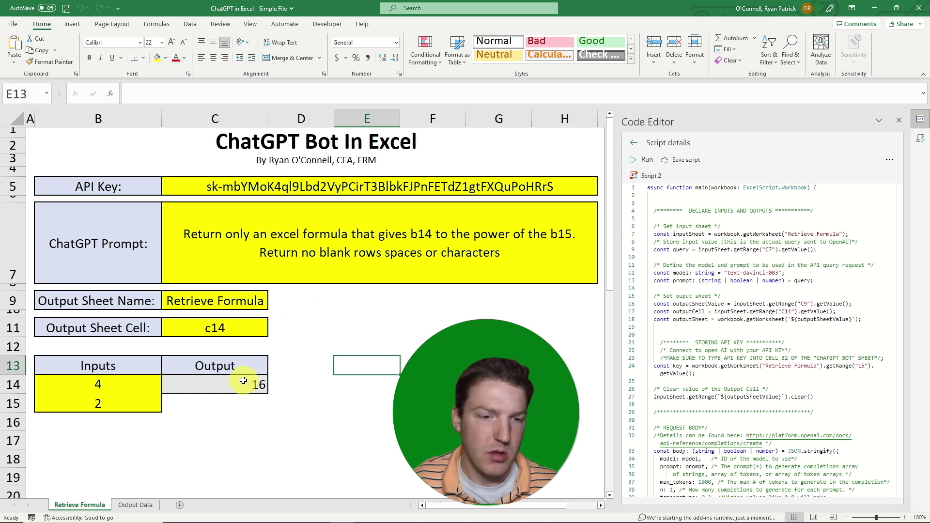
click(213, 387)
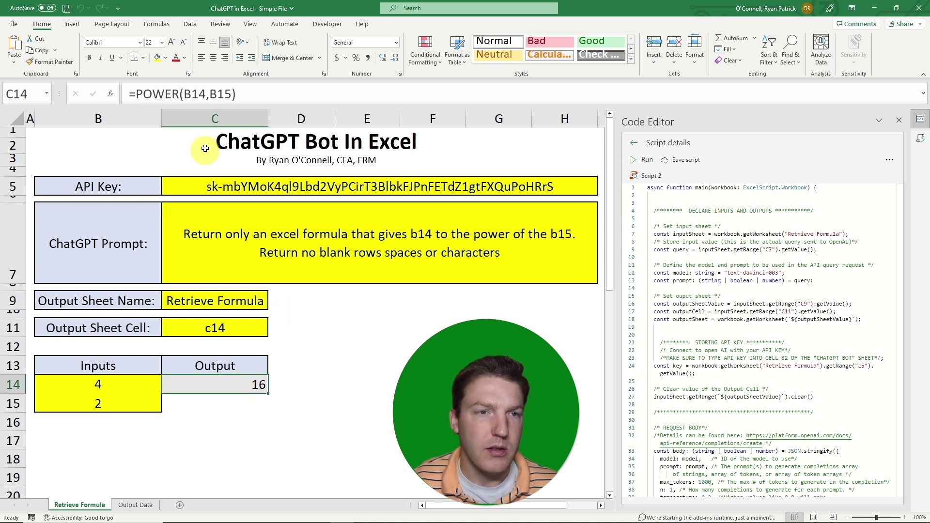
click(255, 94)
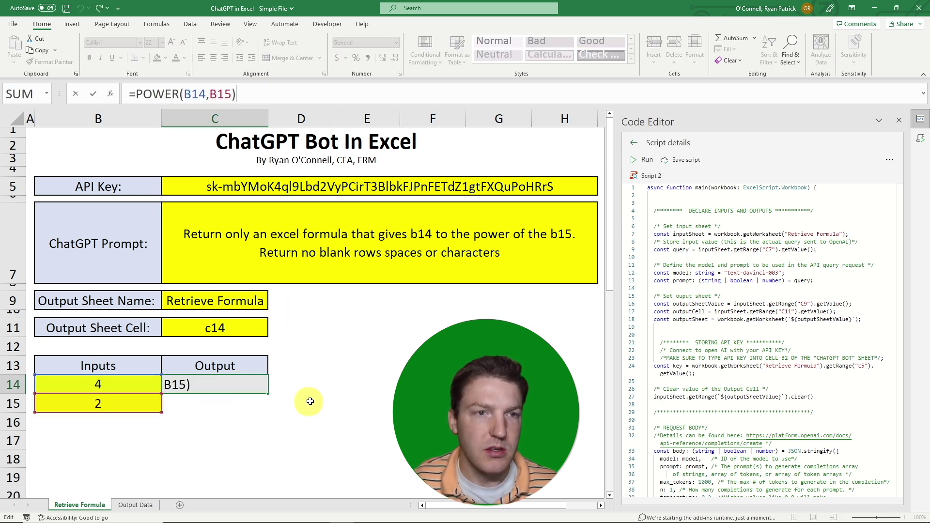
key(Return)
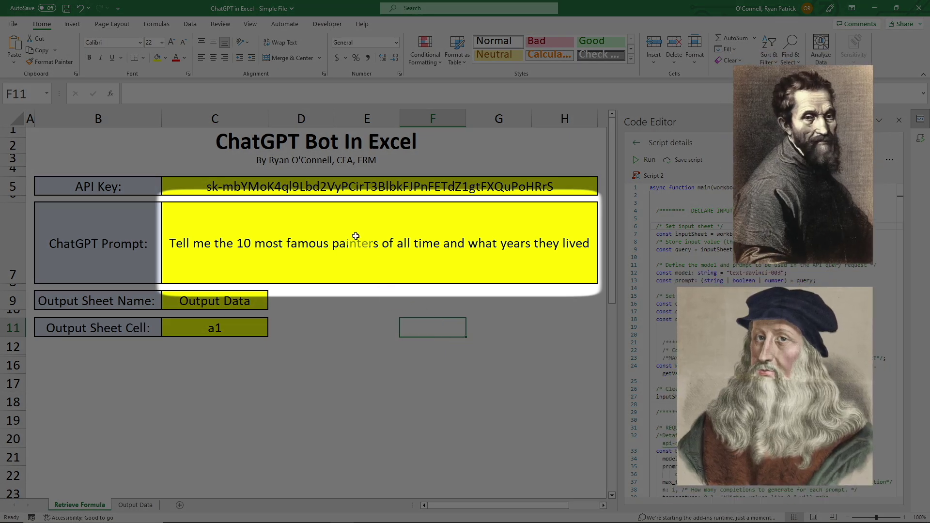
Run the painters prompt targeting Output Data cell a1 and check the ten returned painters.
click(105, 301)
key(Right)
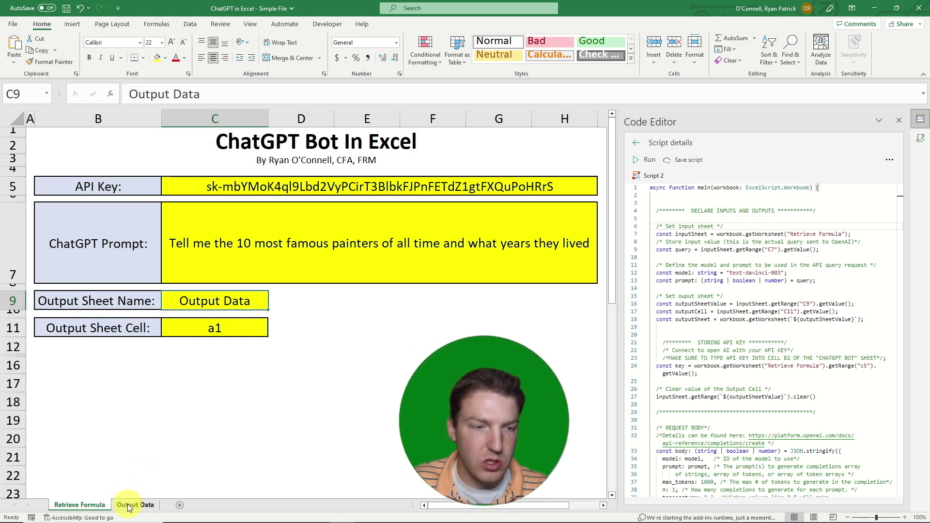
click(93, 328)
click(213, 326)
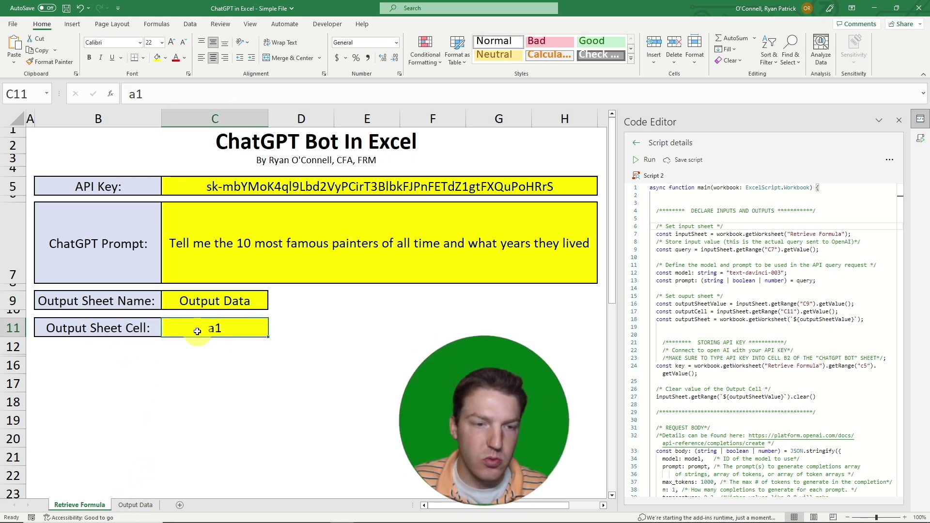
click(372, 357)
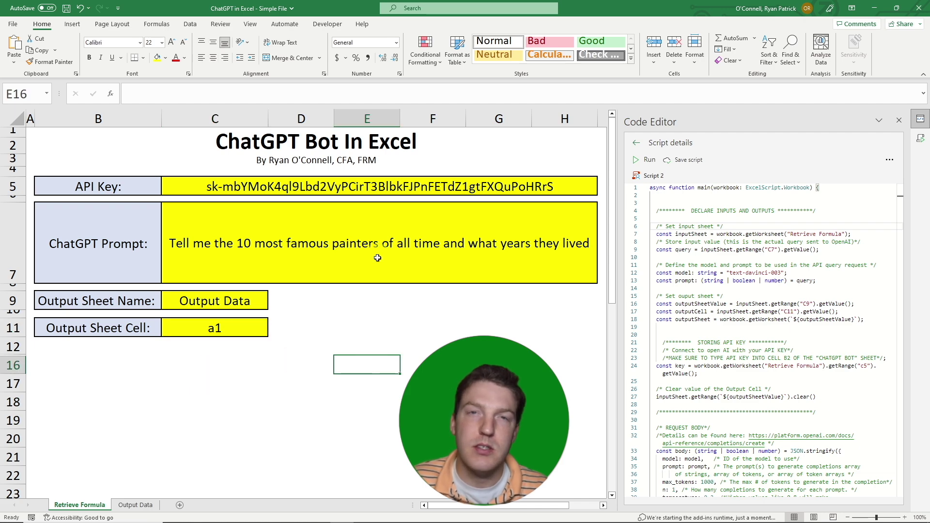
click(648, 160)
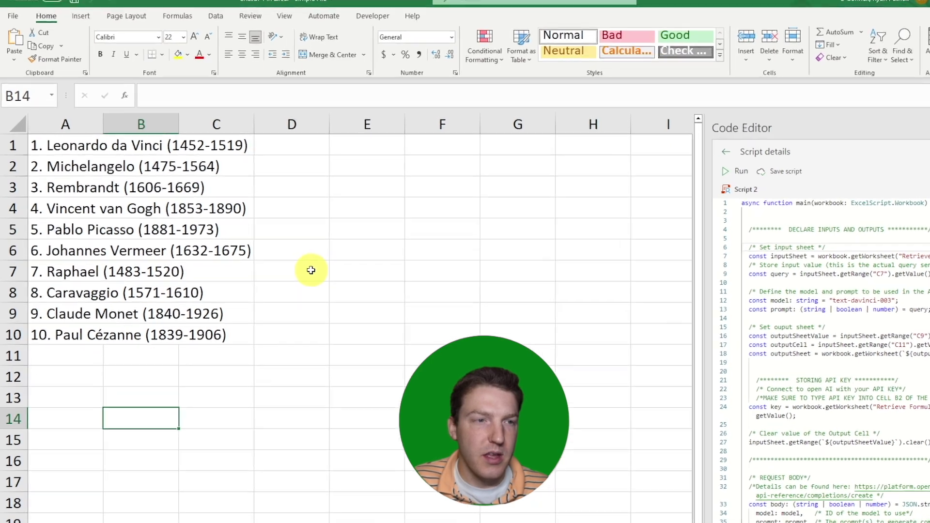
drag(61, 160, 245, 376)
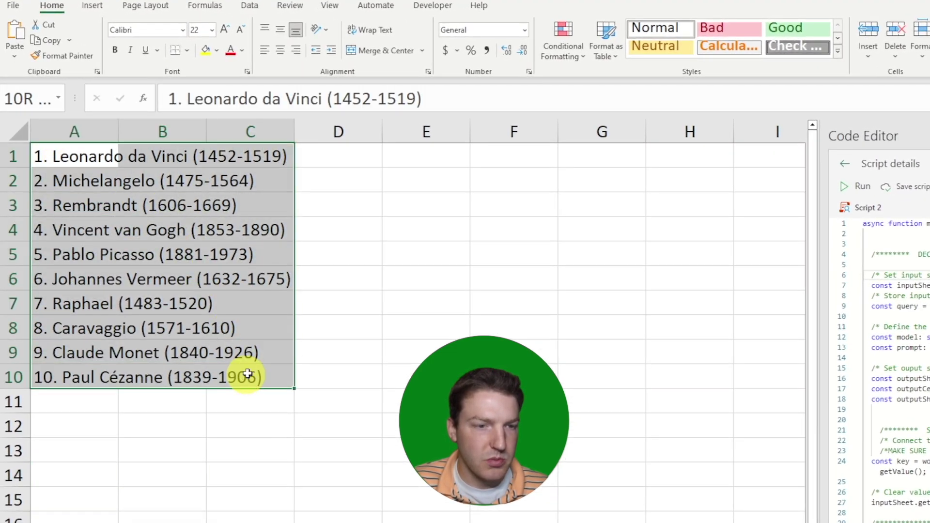
click(388, 327)
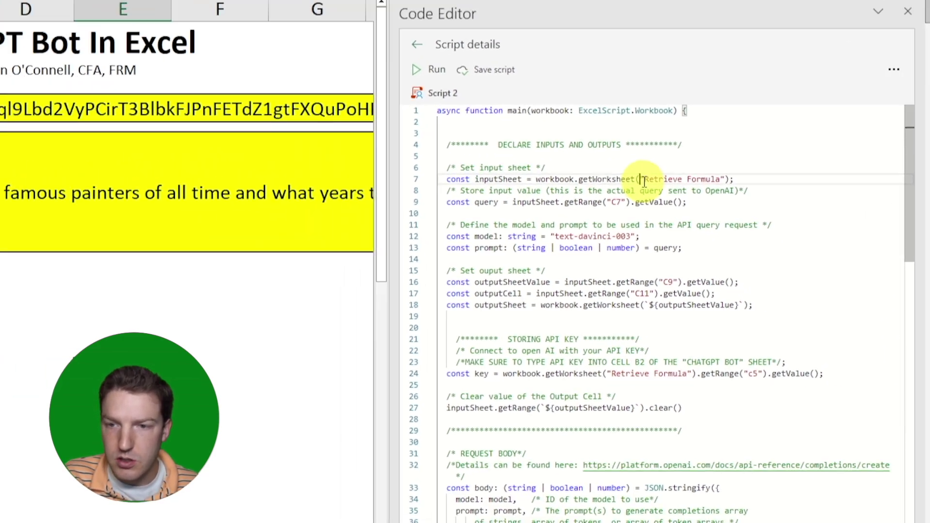
Highlight the Retrieve Formula sheet name, prompt cell C7 and text-davinci-003 model line.
drag(586, 140, 683, 140)
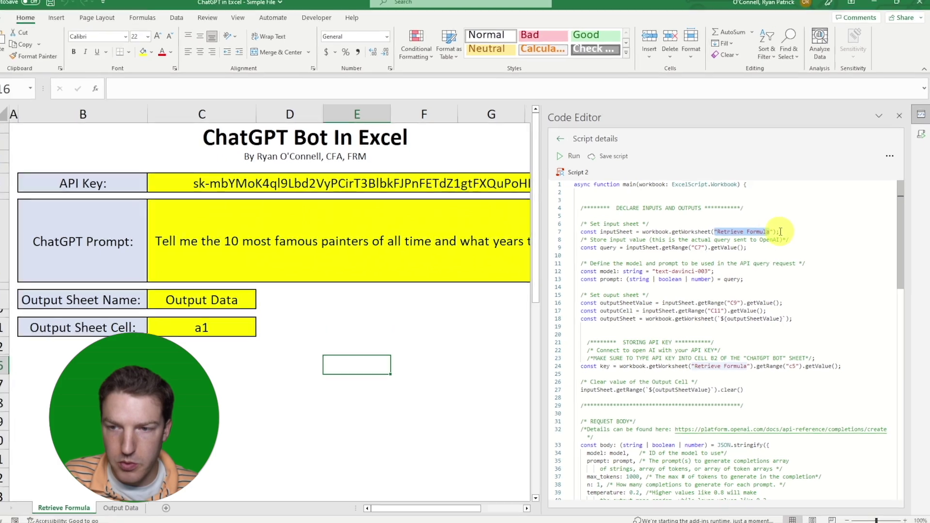
click(782, 232)
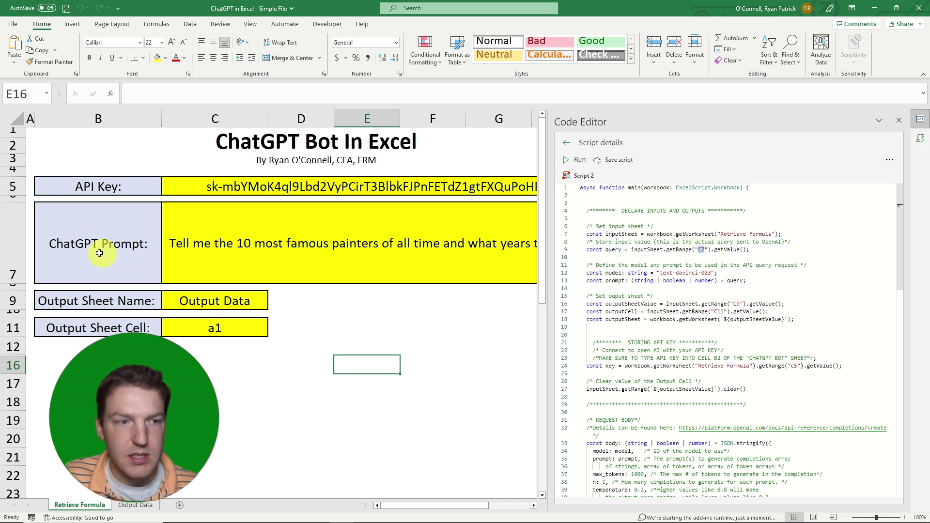
click(265, 232)
click(692, 257)
click(715, 273)
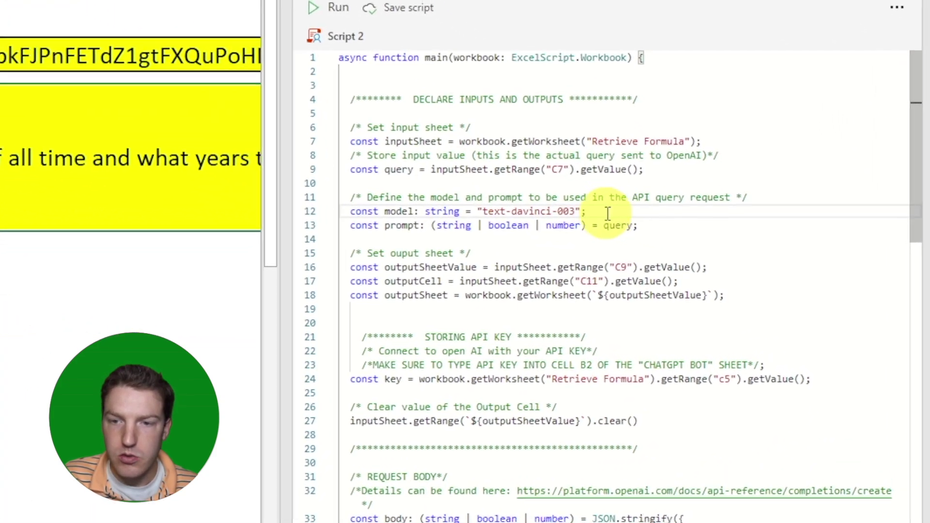
Review the output sheet declarations on lines 15–18 down to the REQUEST BODY comment.
scroll(650, 221, down, 2)
scroll(550, 208, up, 1)
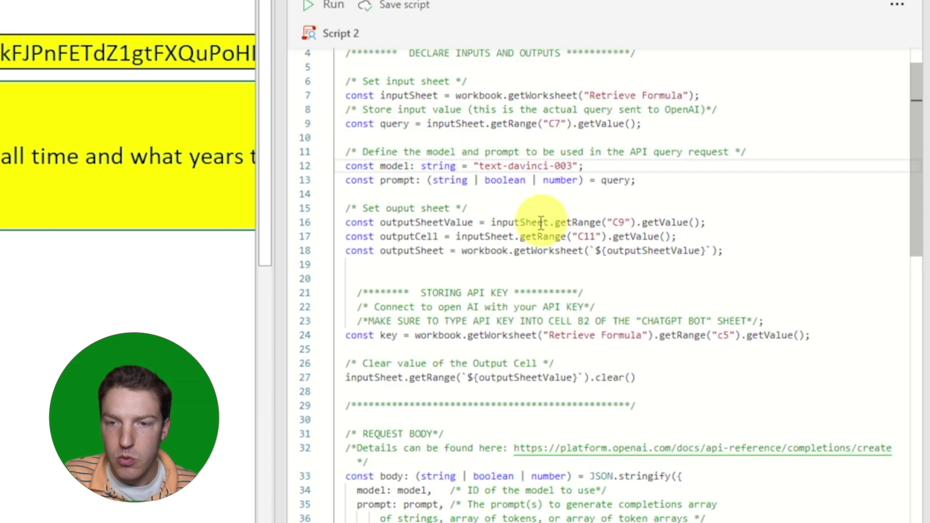
click(438, 223)
drag(347, 208, 787, 257)
click(787, 257)
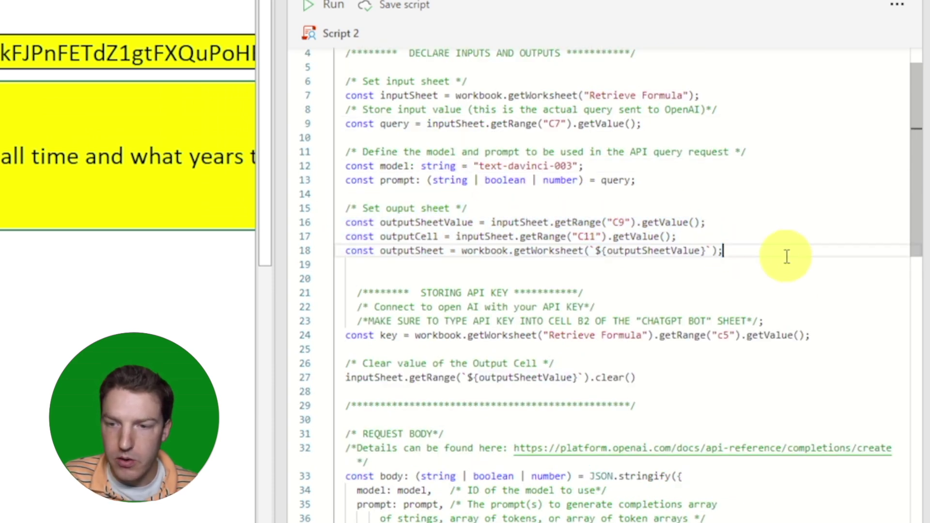
scroll(785, 257, down, 2)
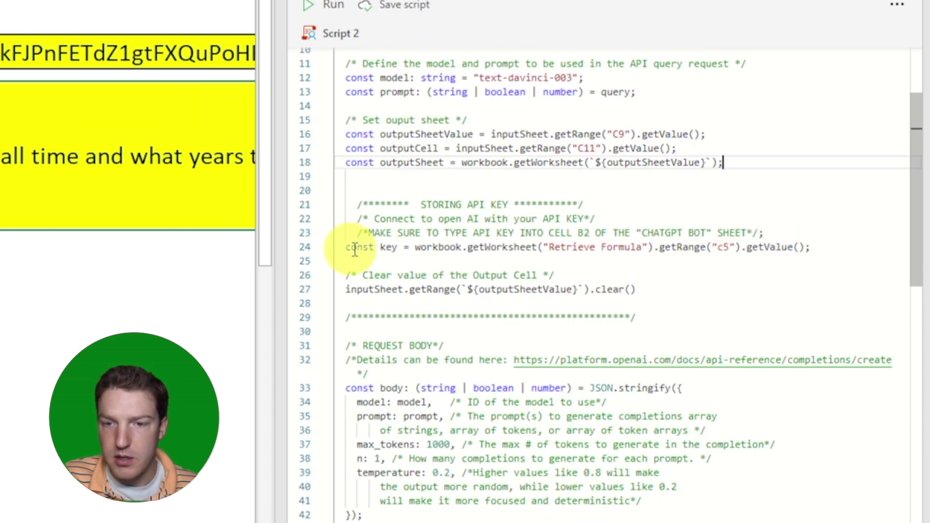
scroll(349, 252, down, 3)
click(485, 222)
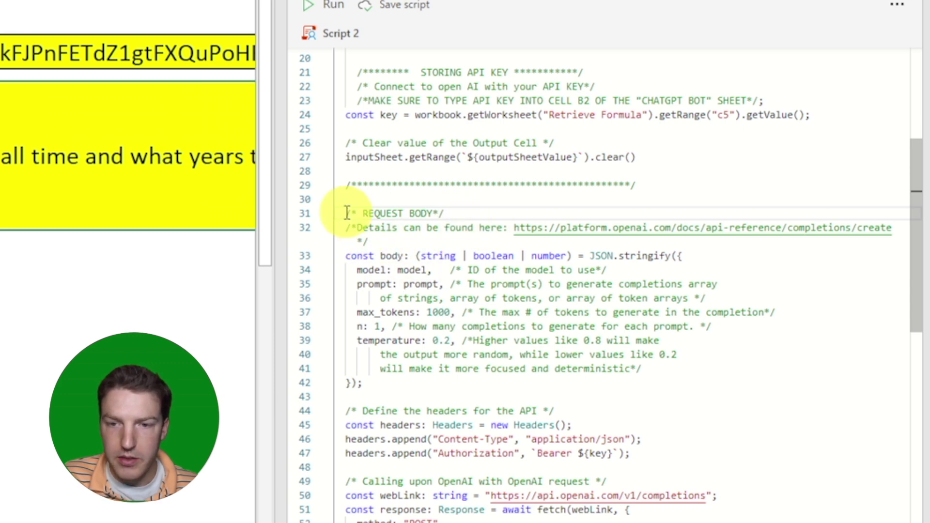
drag(347, 213, 530, 210)
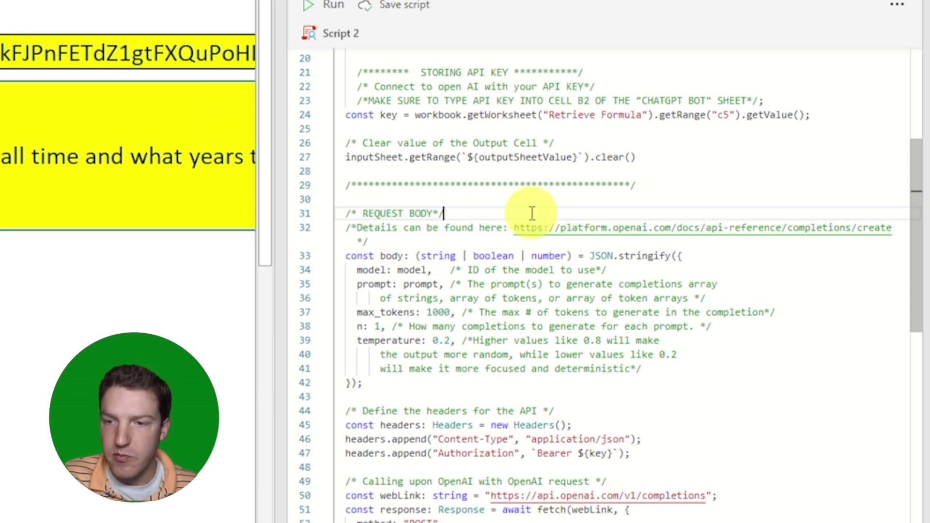
click(363, 230)
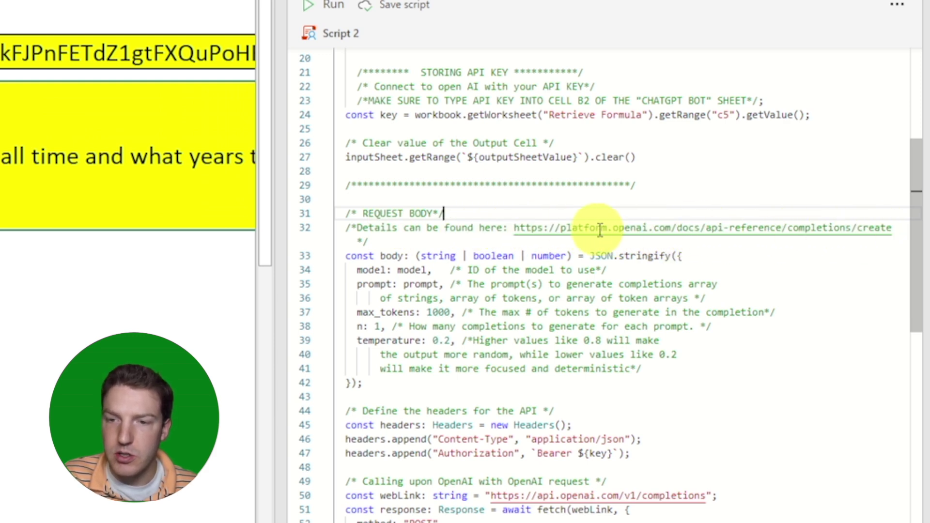
drag(514, 227, 675, 234)
click(625, 232)
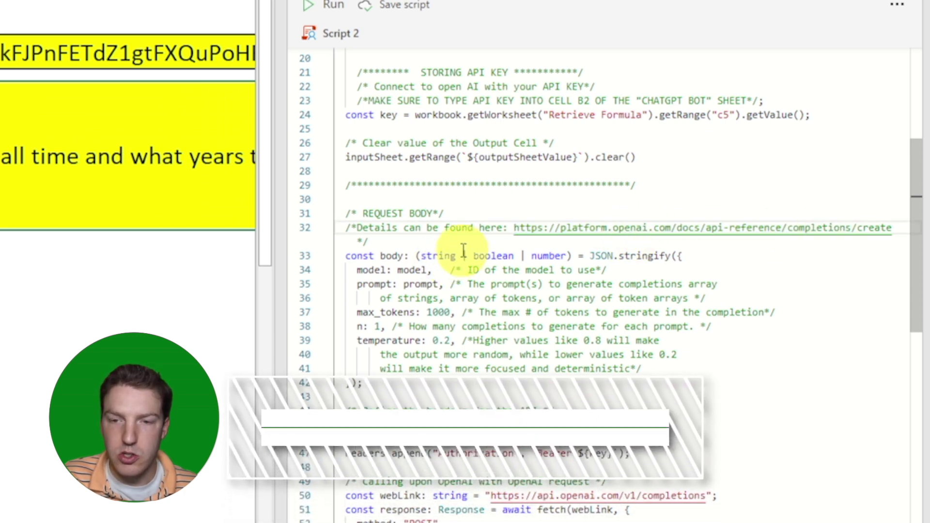
click(426, 185)
scroll(426, 182, down, 1)
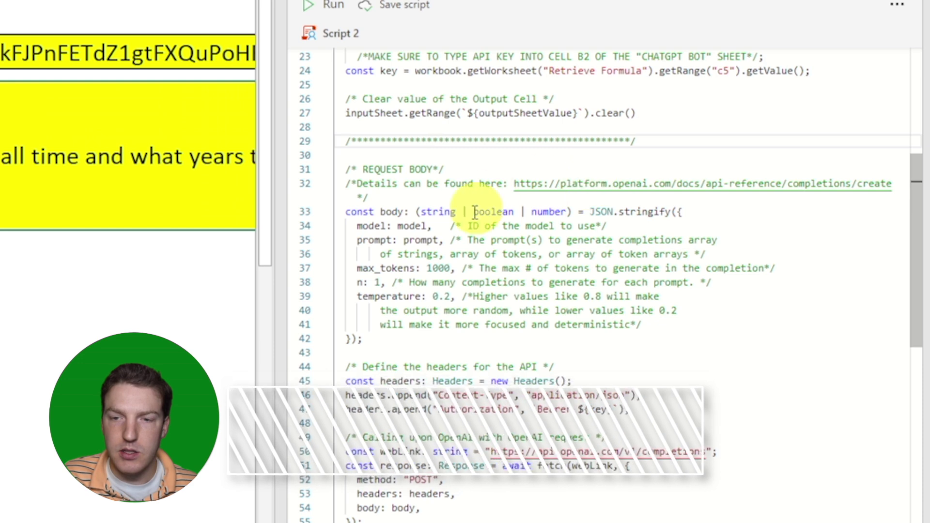
click(504, 282)
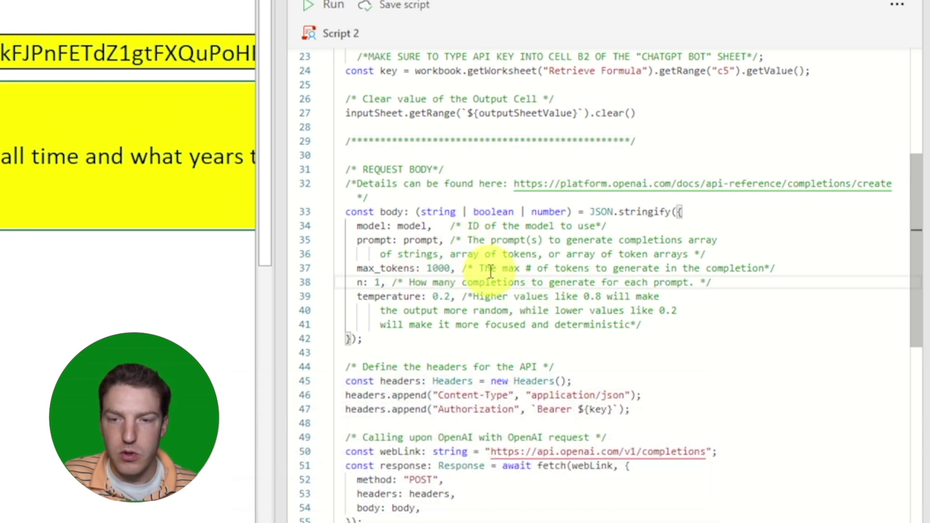
drag(352, 268, 771, 266)
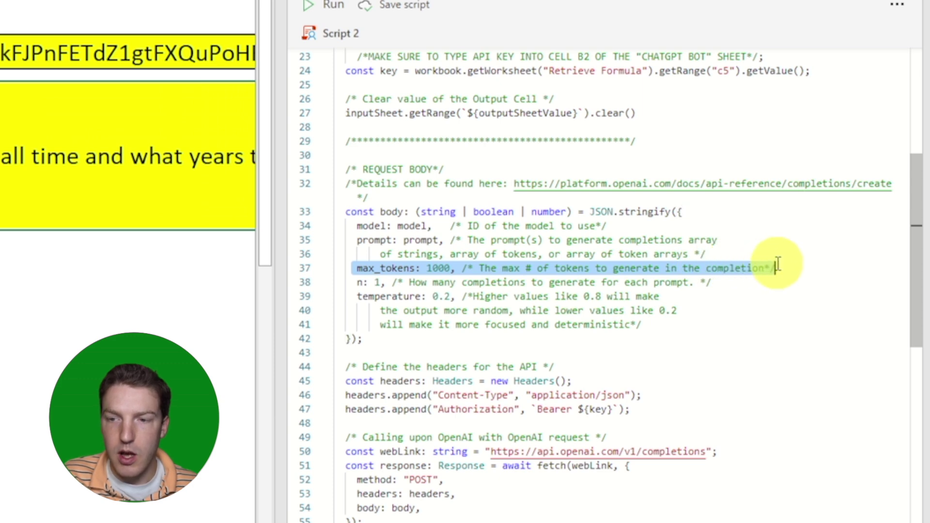
click(787, 265)
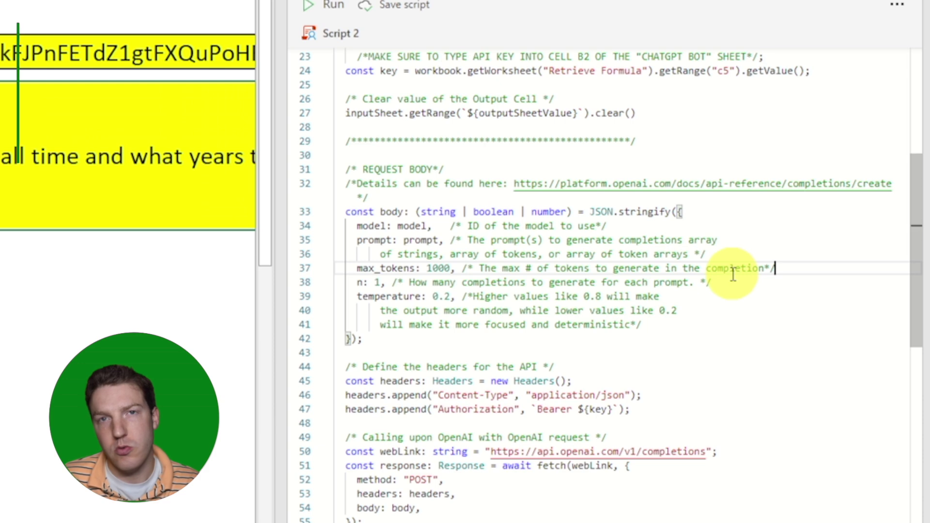
drag(774, 270, 348, 268)
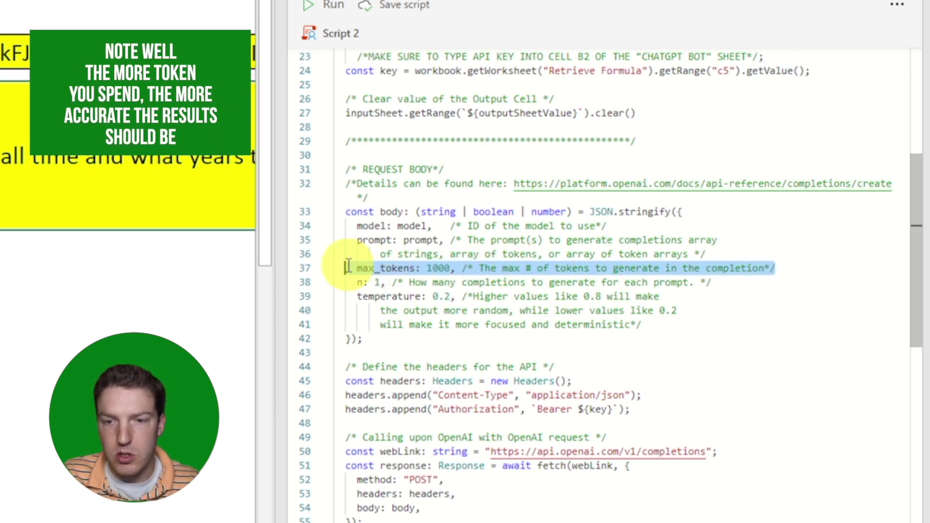
click(426, 268)
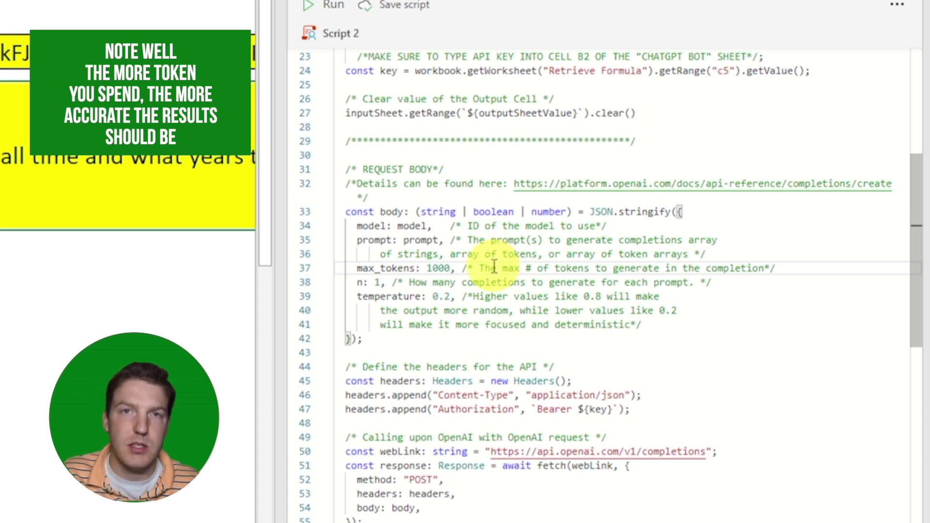
scroll(518, 256, down, 6)
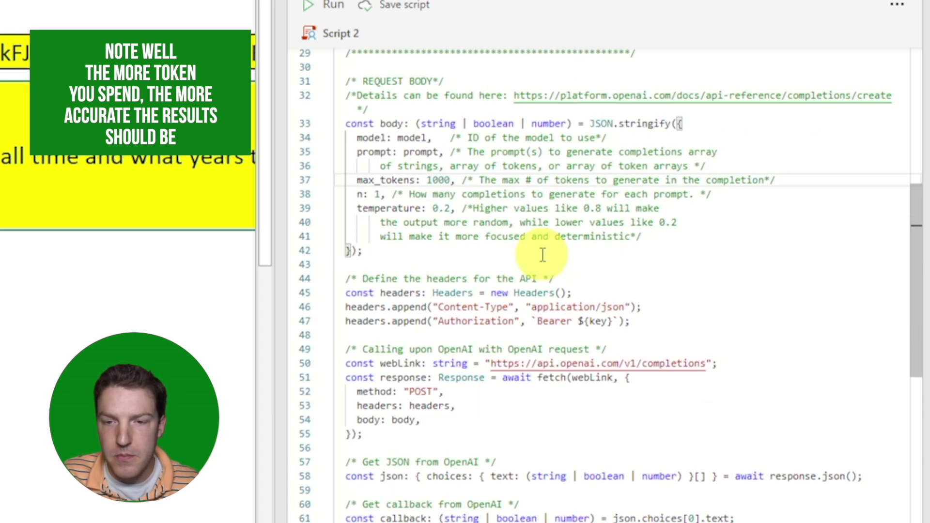
drag(363, 104, 542, 258)
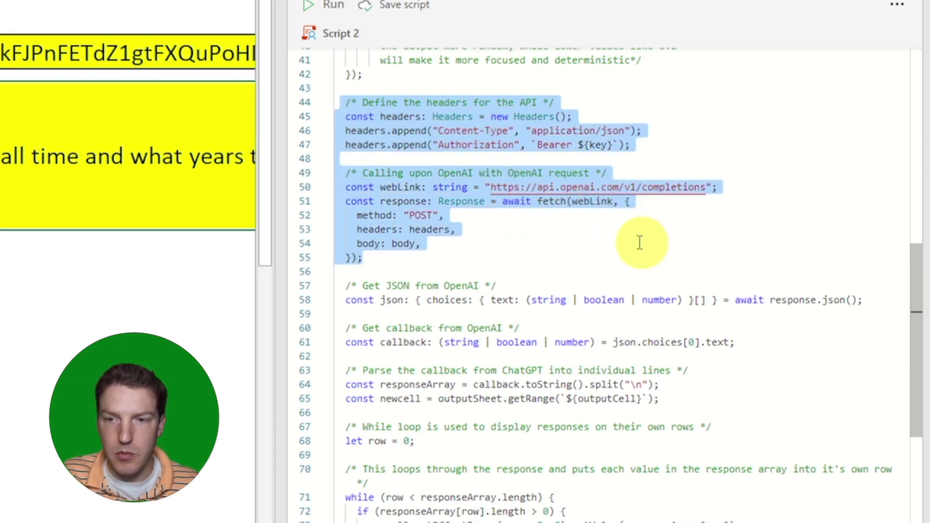
click(589, 226)
scroll(601, 224, down, 1)
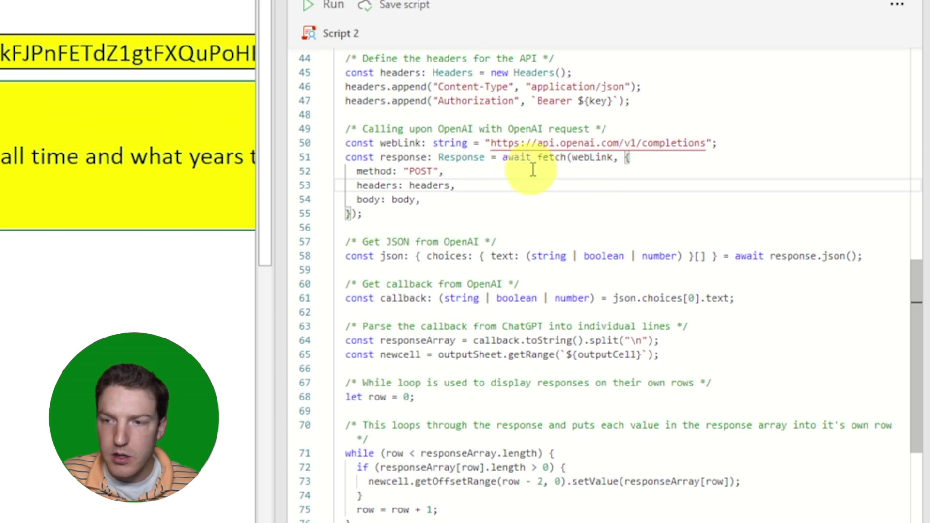
click(382, 253)
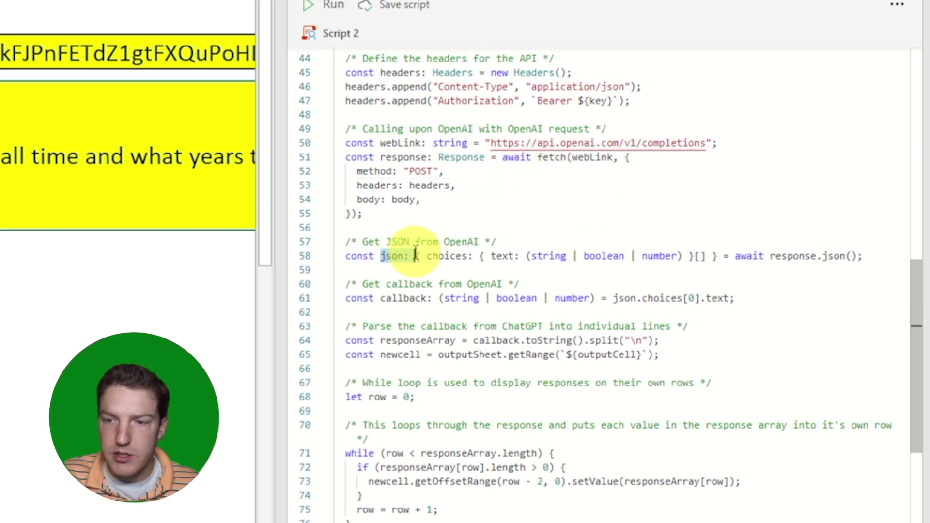
scroll(416, 256, down, 1)
click(421, 254)
scroll(421, 254, down, 2)
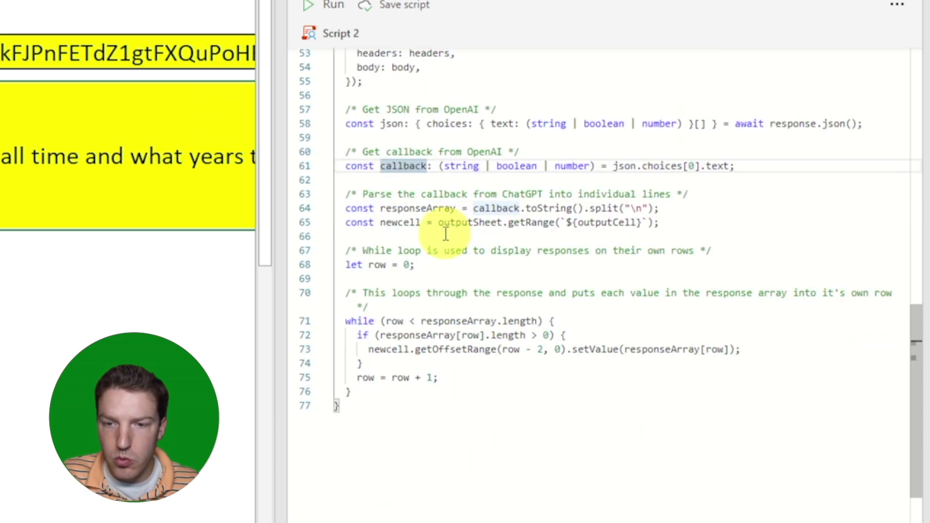
drag(382, 210, 442, 208)
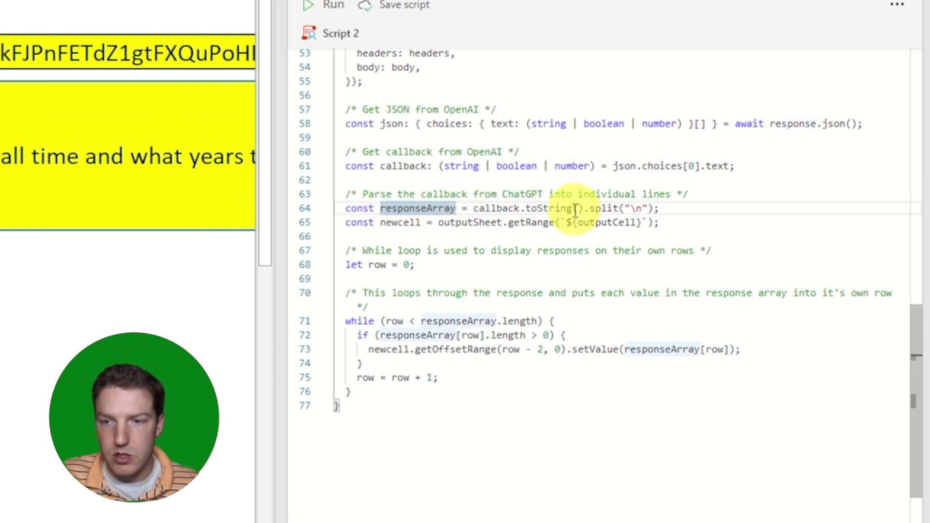
click(507, 208)
drag(593, 209, 645, 209)
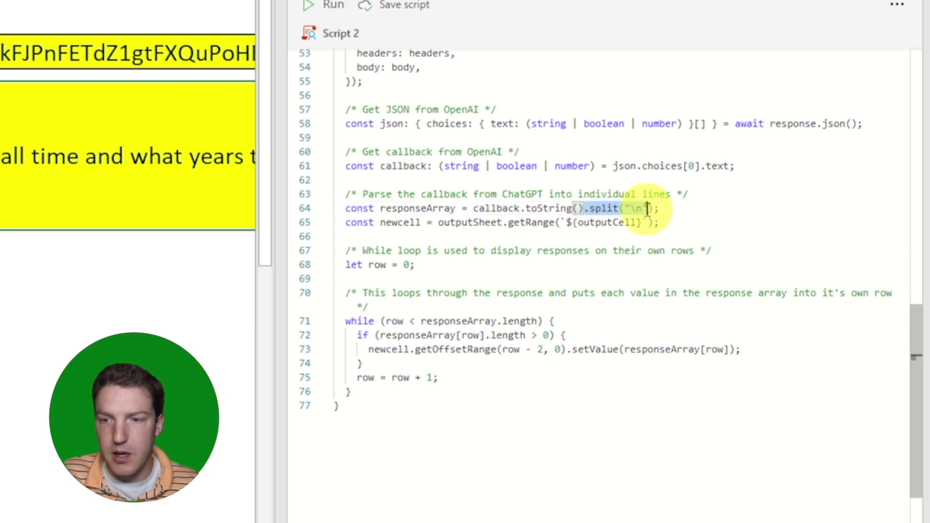
click(682, 210)
scroll(546, 208, down, 2)
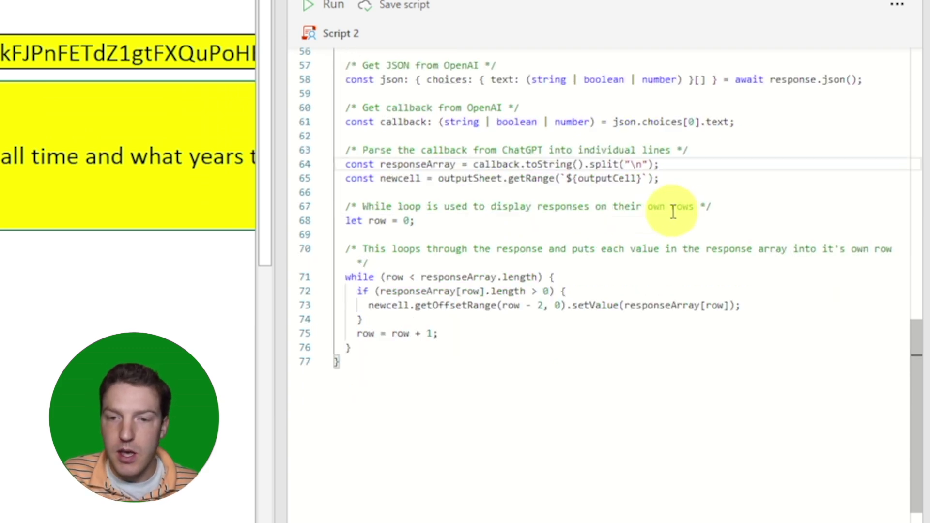
drag(345, 236, 558, 299)
click(559, 312)
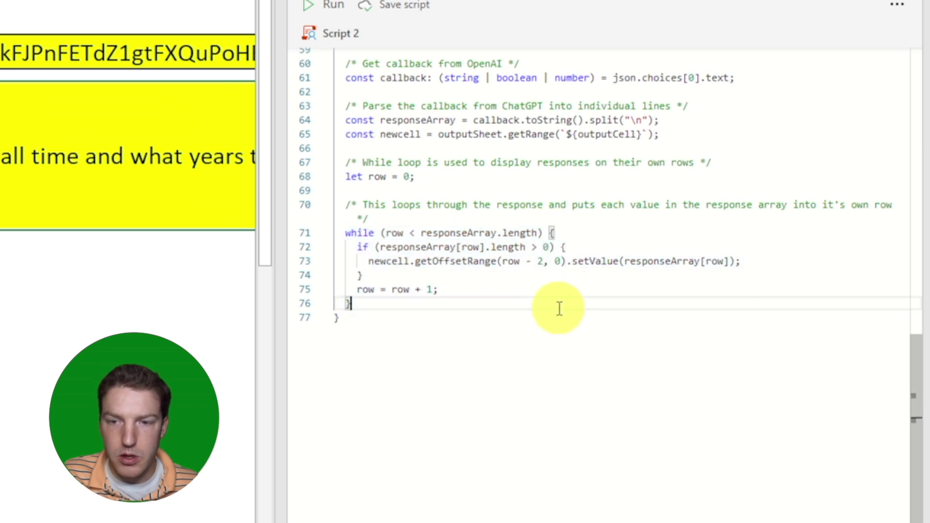
drag(369, 261, 411, 264)
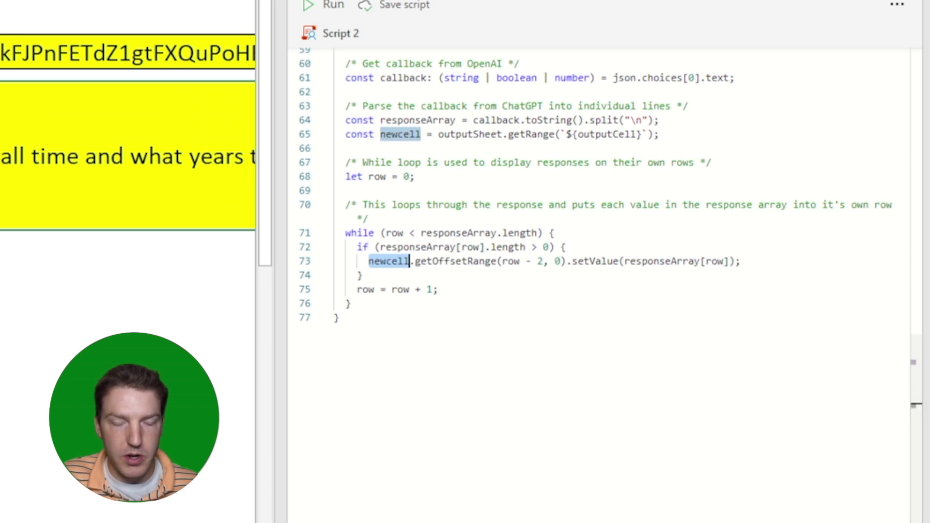
click(476, 317)
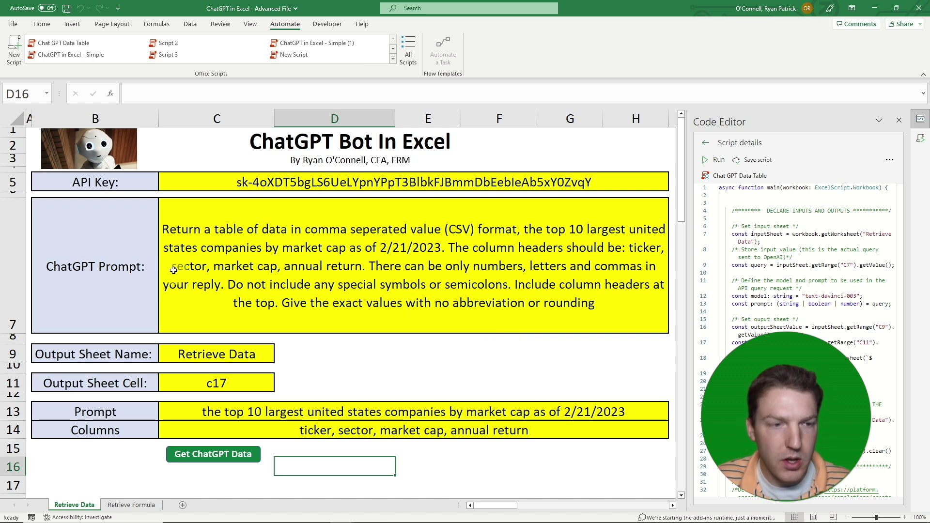
click(126, 267)
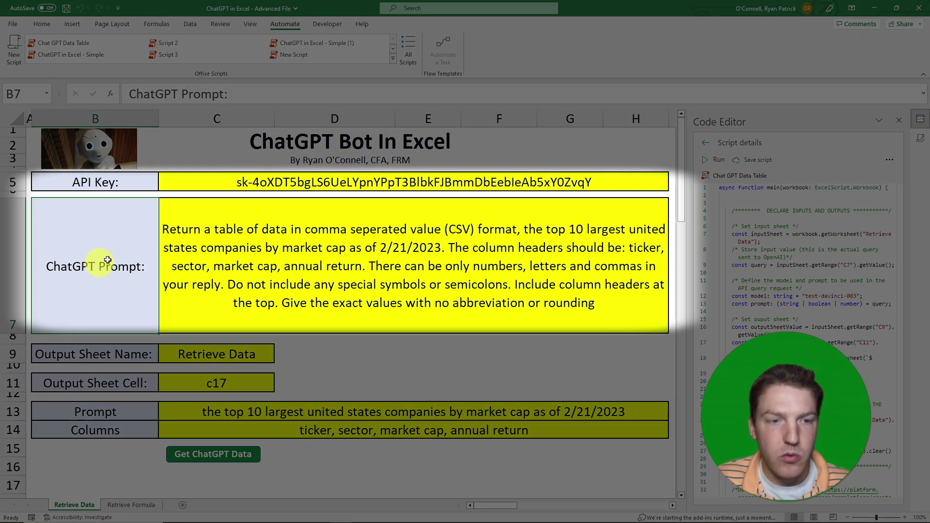
click(287, 253)
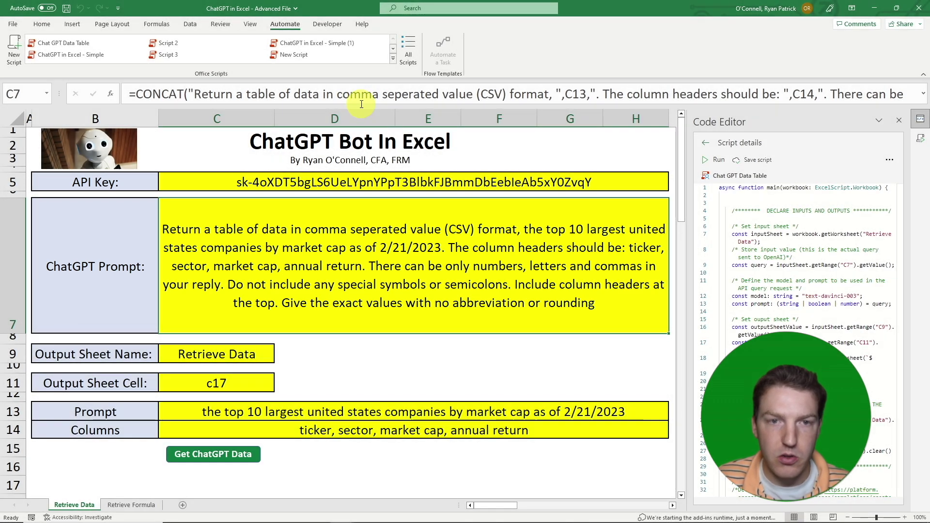
drag(360, 105, 407, 160)
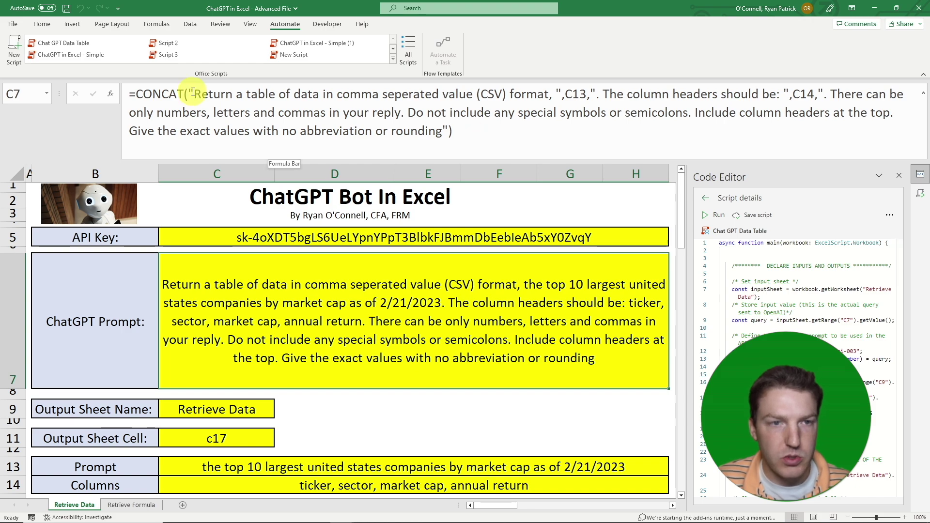
drag(185, 94, 411, 94)
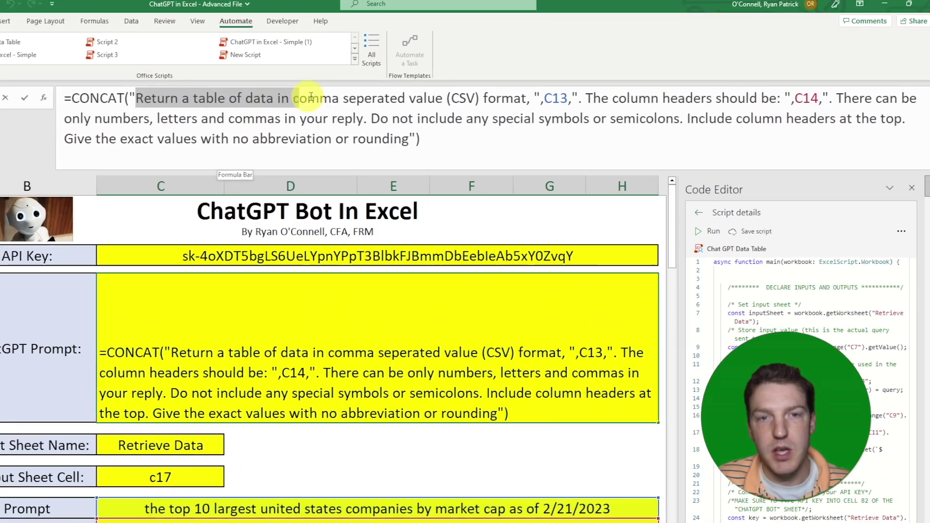
drag(350, 100, 493, 102)
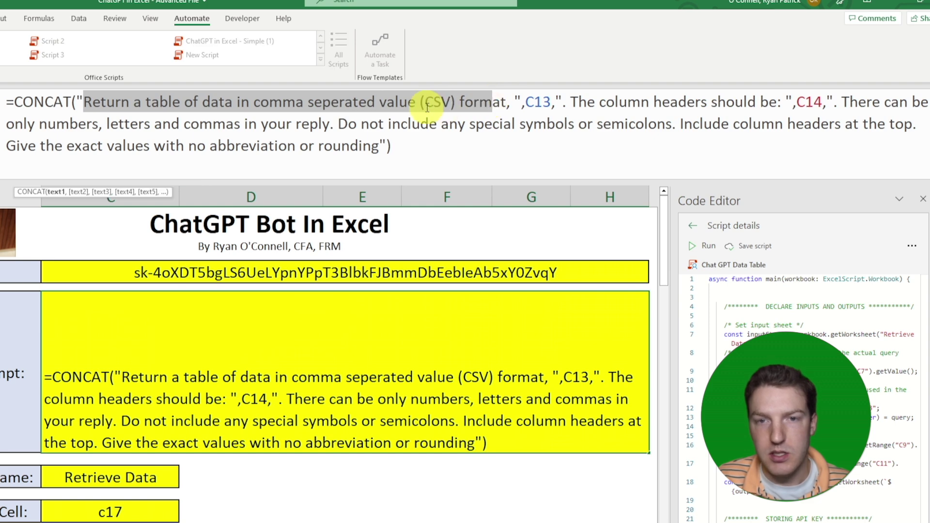
click(427, 106)
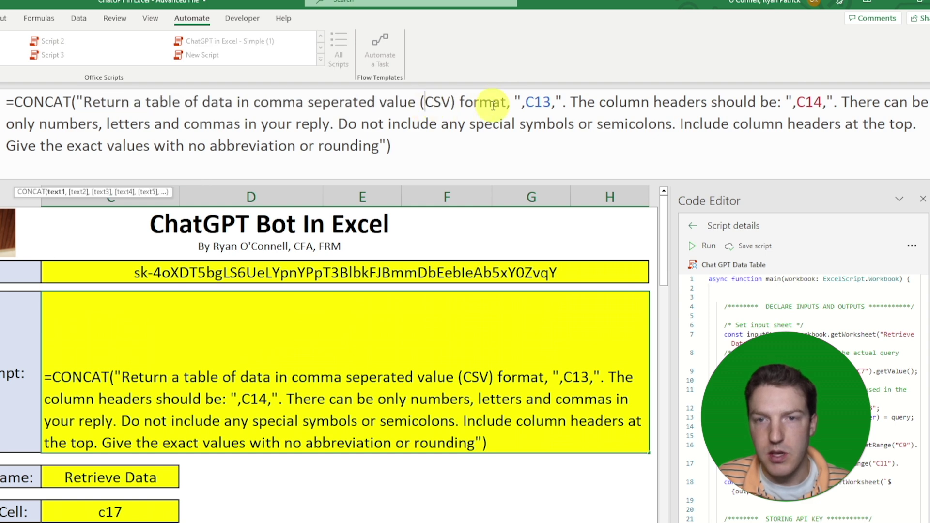
double_click(538, 102)
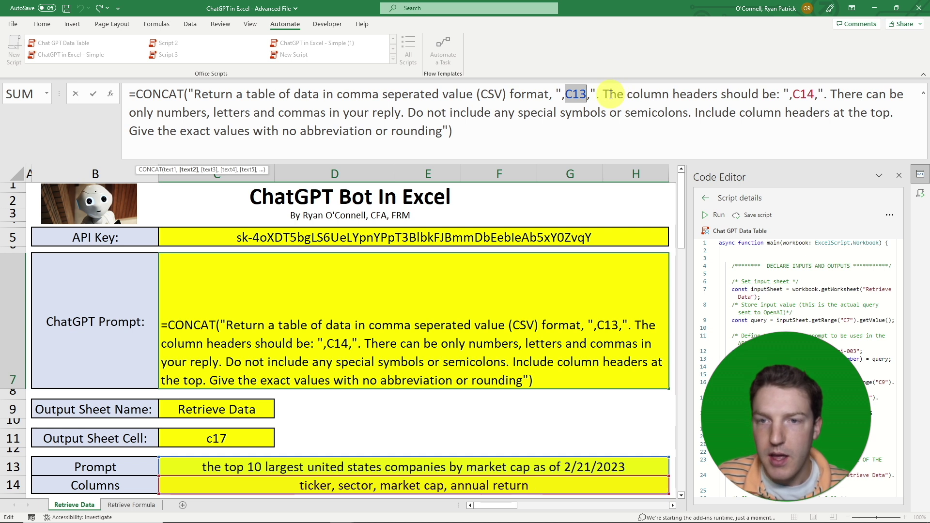
drag(606, 92, 781, 95)
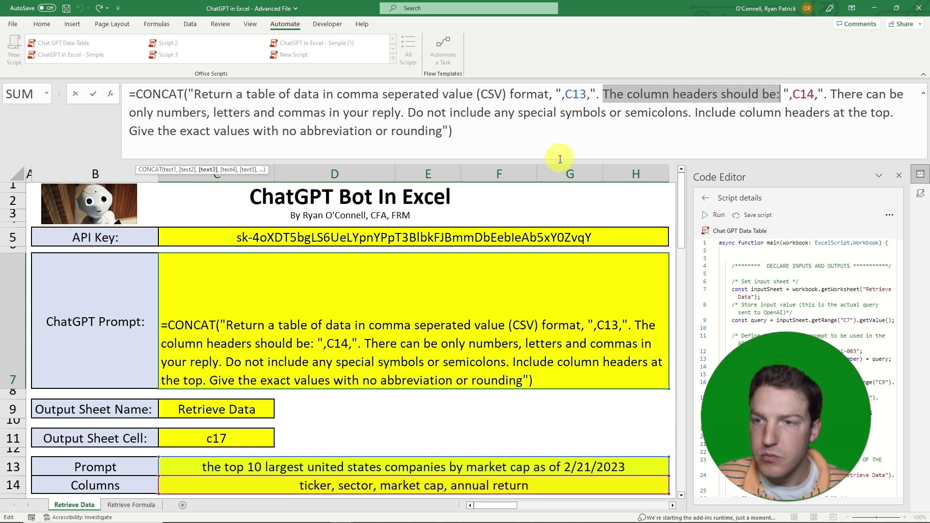
scroll(426, 359, down, 2)
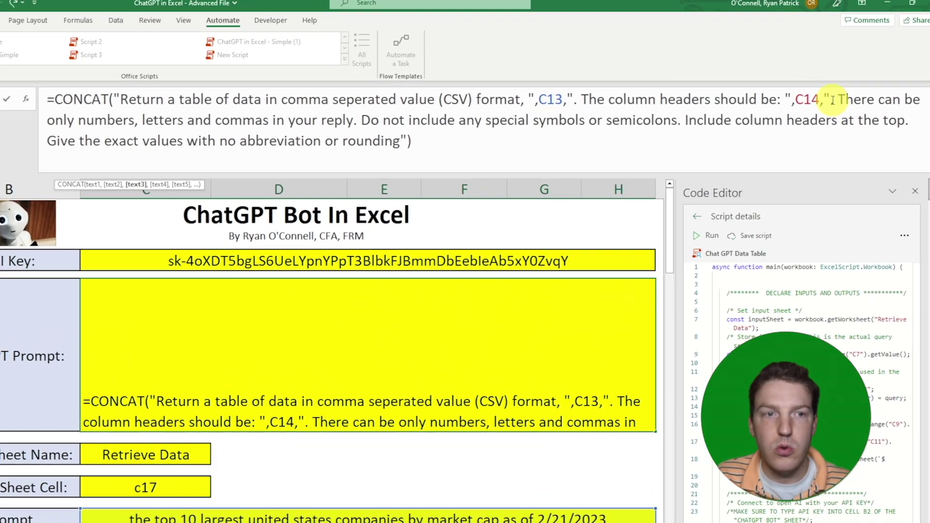
drag(833, 100, 667, 123)
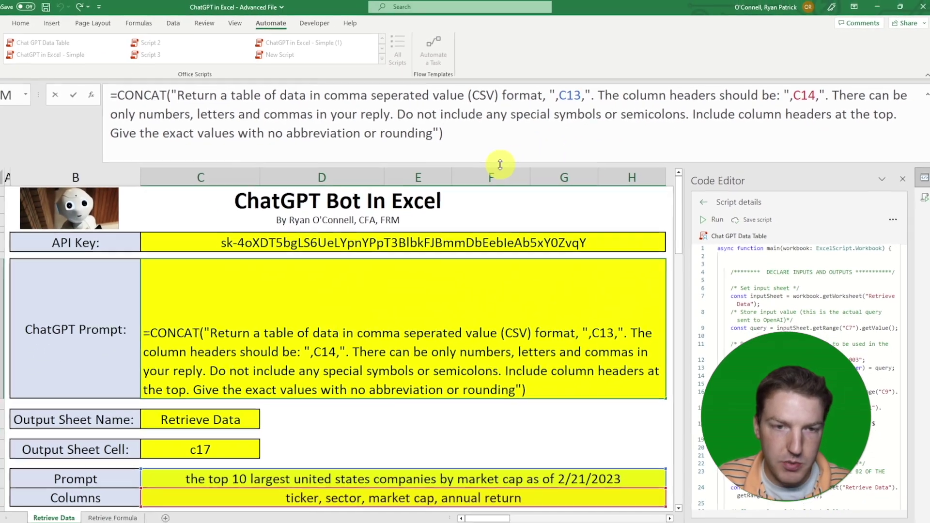
key(Escape)
drag(471, 161, 467, 80)
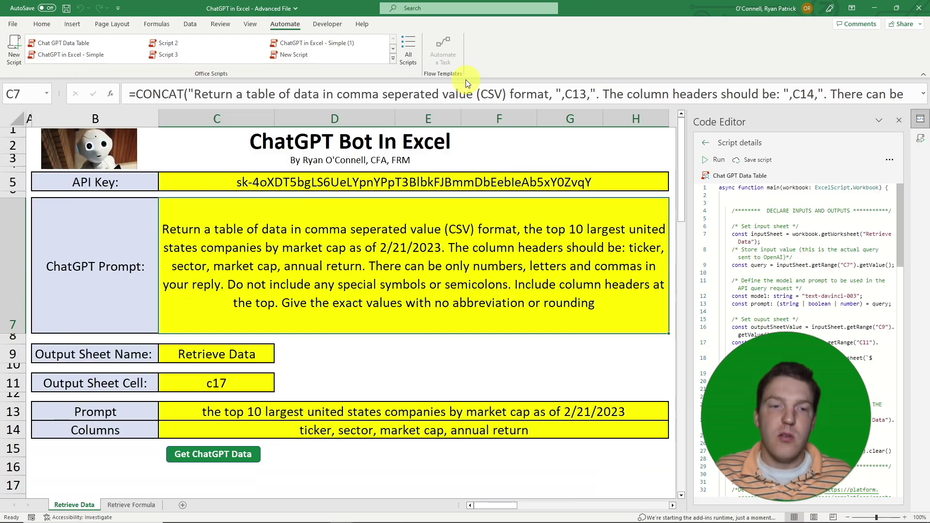
Check the output sheet name, cell reference and empty start cell C17, then run Get ChatGPT Data.
click(305, 367)
click(208, 356)
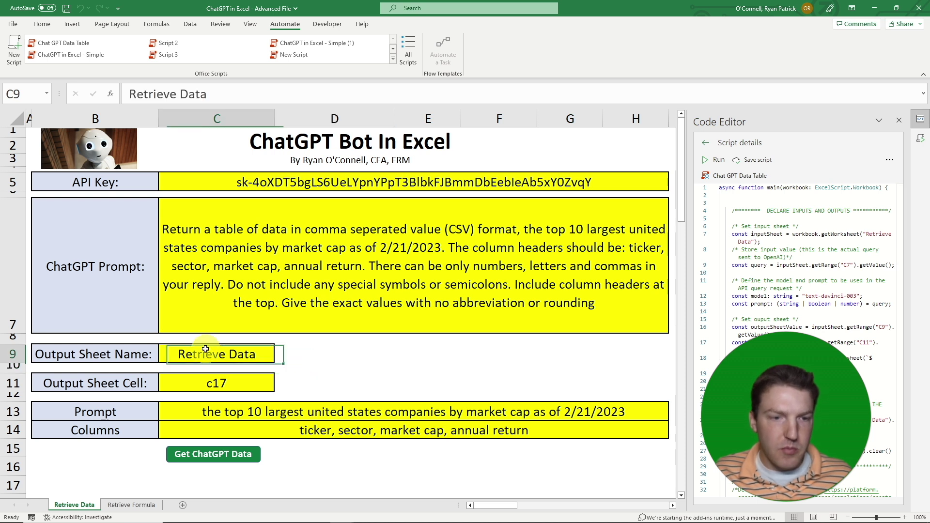
click(211, 385)
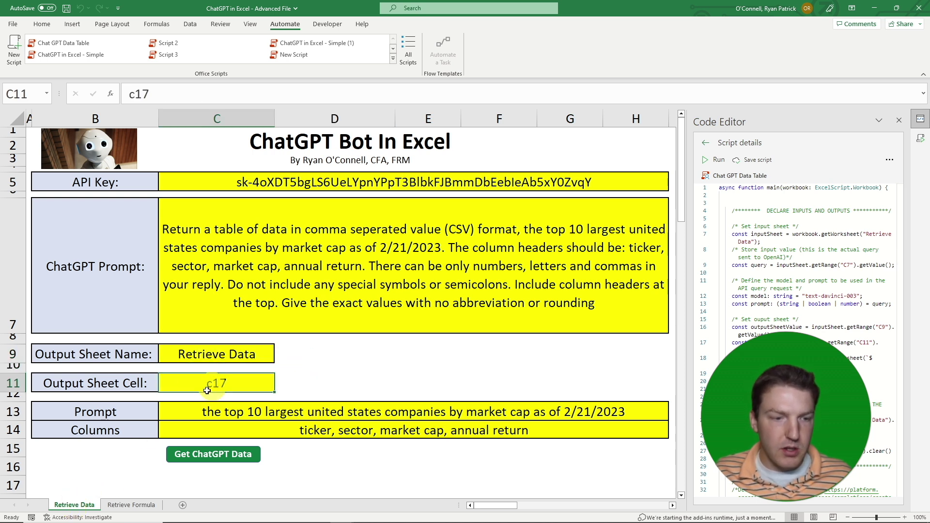
click(193, 485)
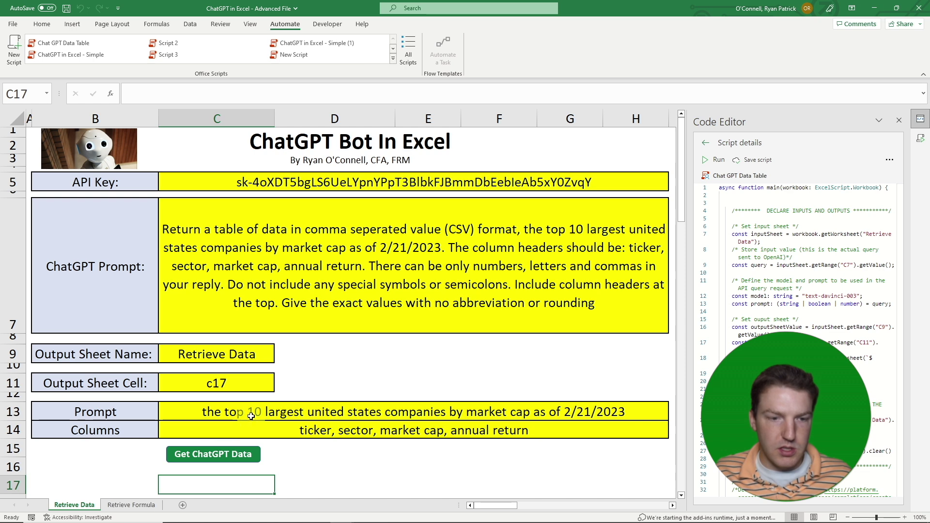
click(317, 464)
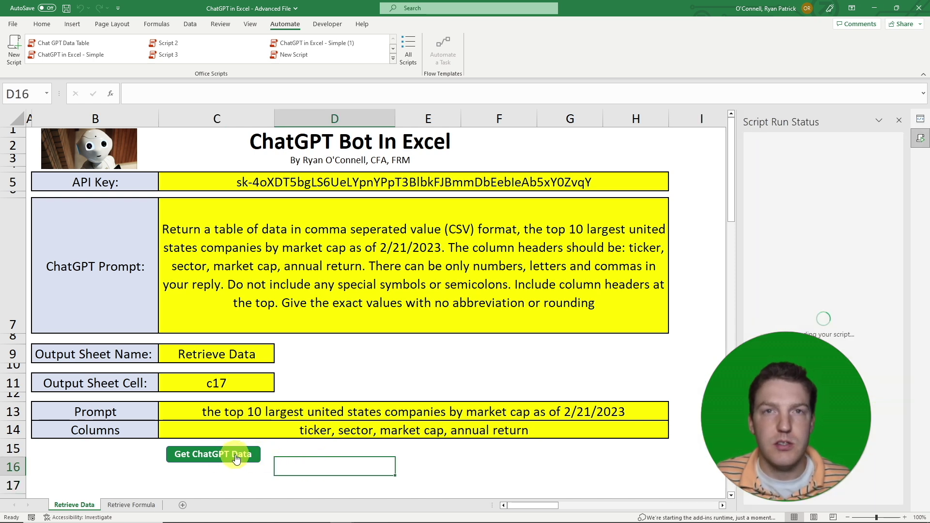
Review the returned table: AAPL, MSFT, AMZN tickers plus market cap and annual return columns.
scroll(574, 333, down, 3)
scroll(573, 335, down, 2)
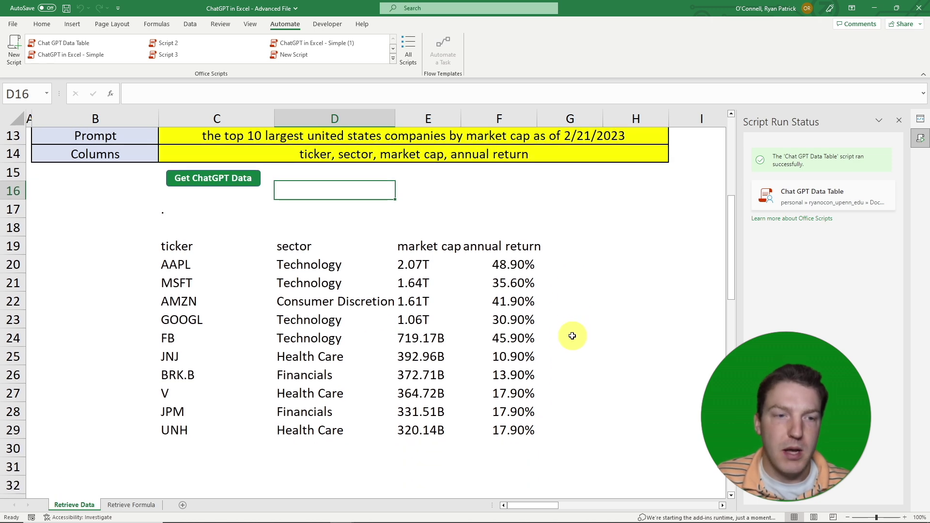
scroll(572, 336, up, 2)
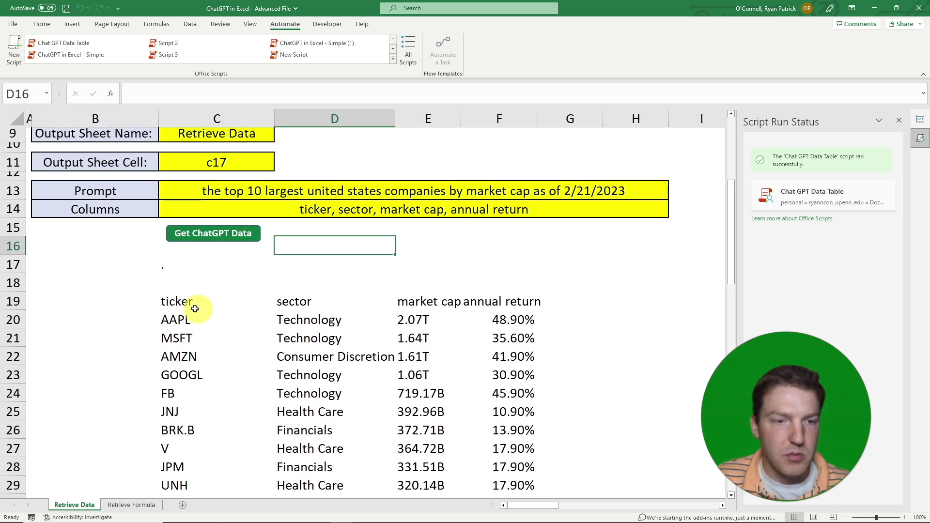
scroll(239, 316, down, 2)
click(191, 264)
click(187, 283)
click(188, 301)
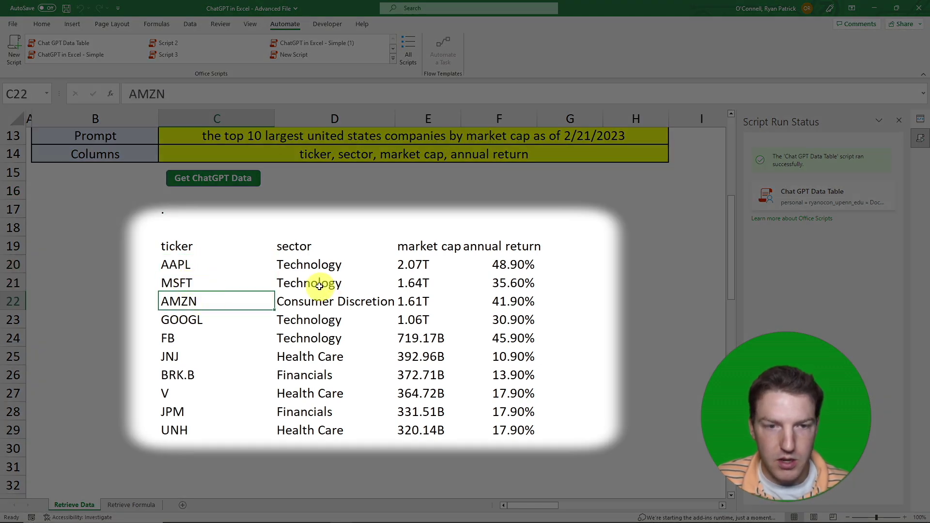
drag(309, 266, 308, 289)
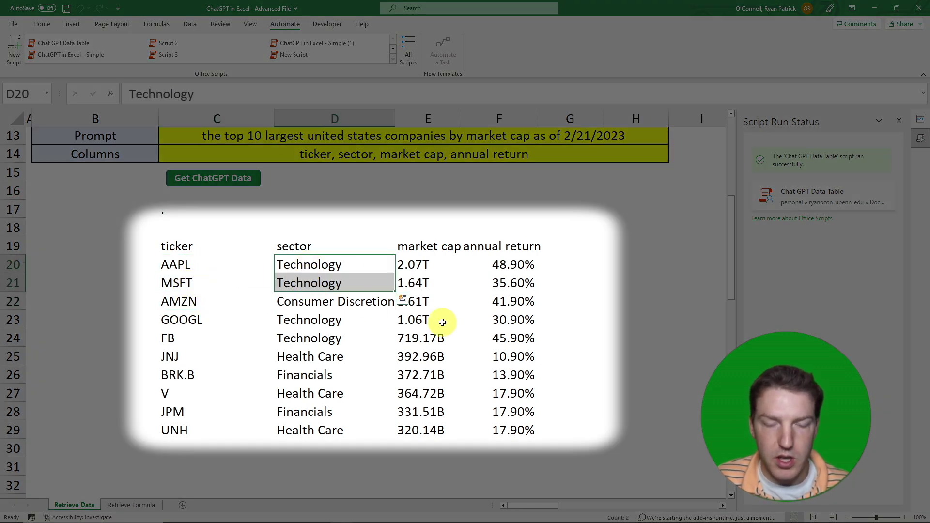
scroll(426, 301, up, 2)
click(420, 303)
click(484, 302)
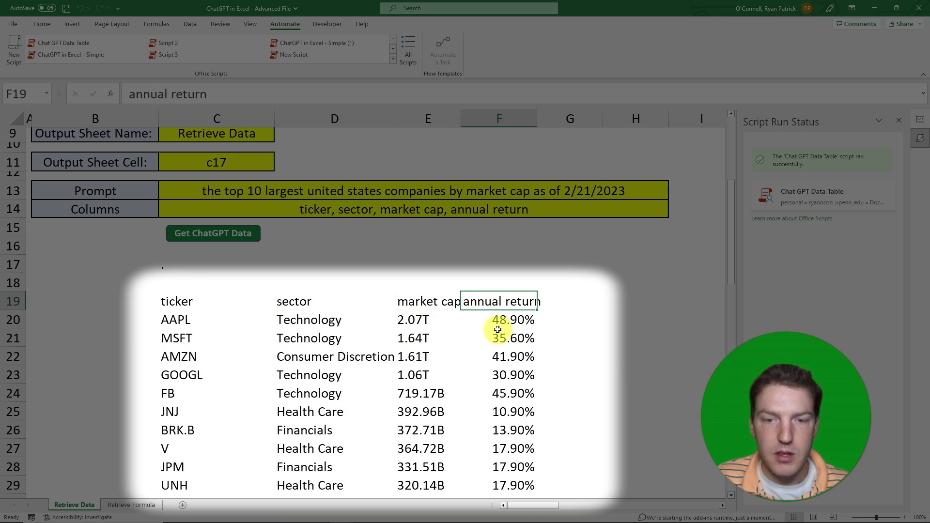
scroll(543, 339, up, 1)
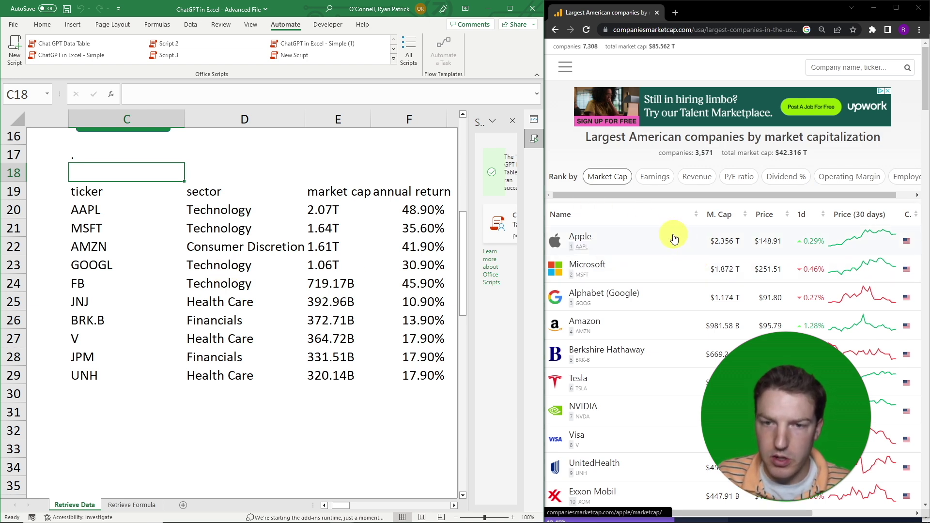
Compare the returned AAPL, MSFT, AMZN and GOOGL tickers and Apple's 2.07T market cap against the website ranking.
drag(94, 208, 90, 247)
click(93, 209)
click(98, 225)
click(98, 245)
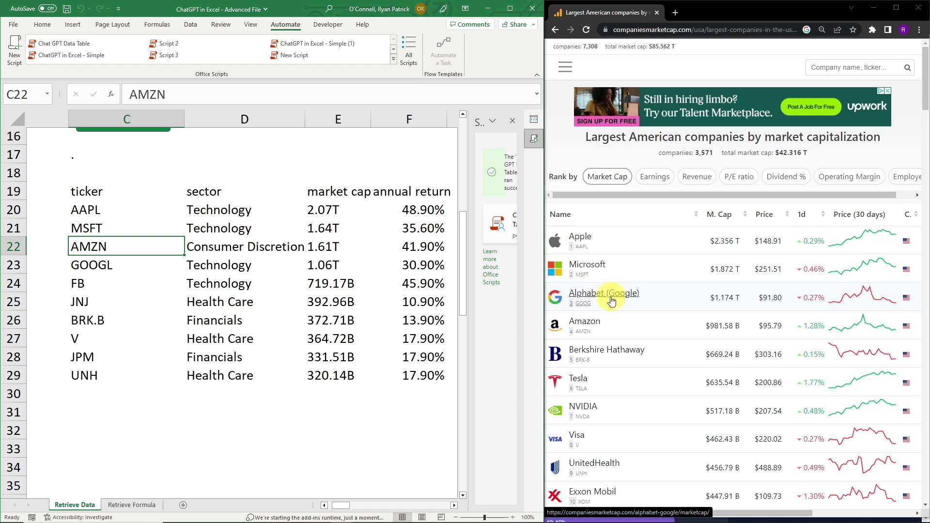
click(101, 268)
click(95, 252)
click(123, 258)
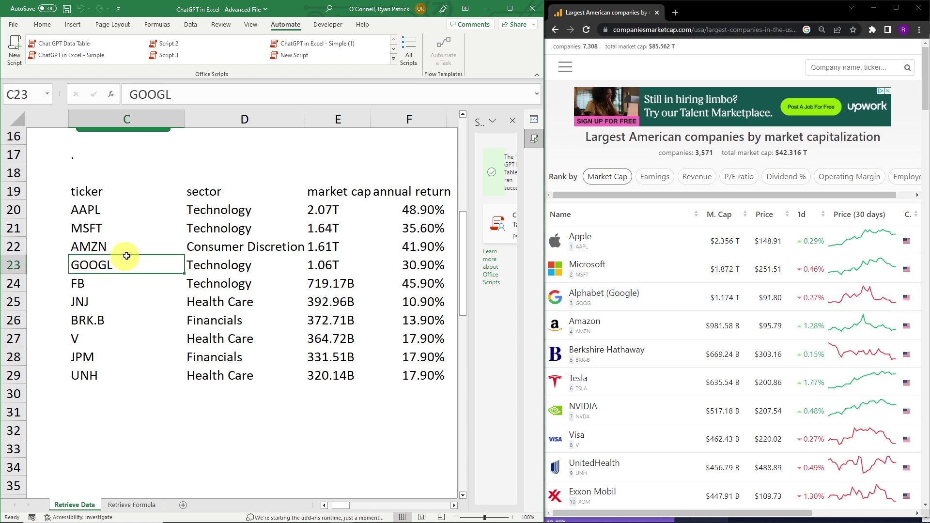
click(716, 243)
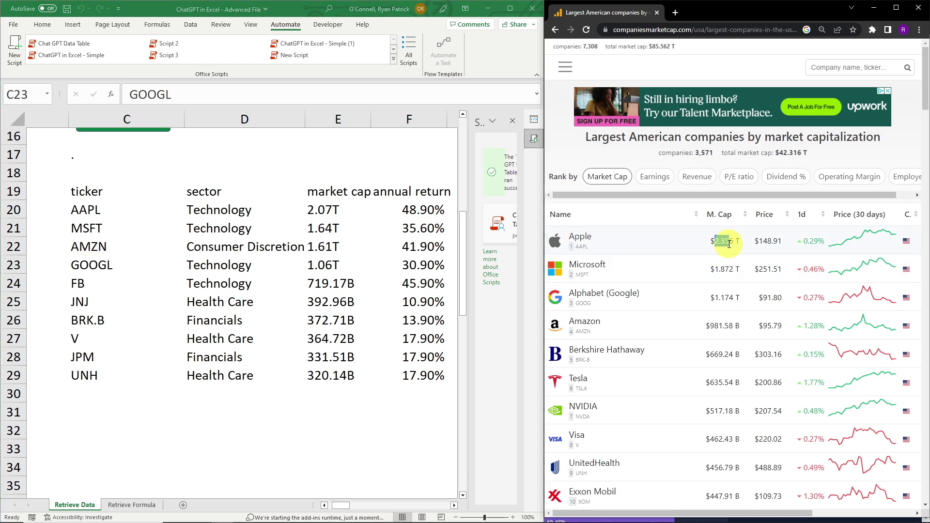
click(325, 212)
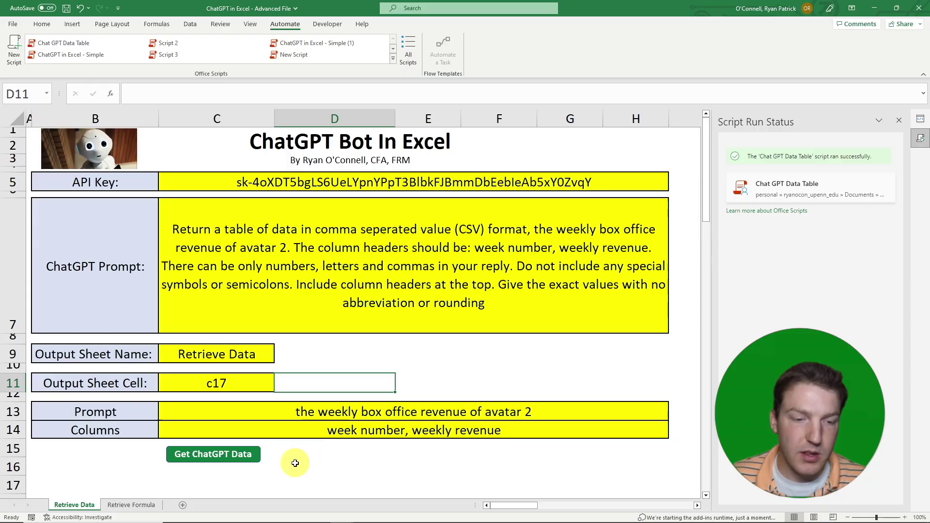
Review the Avatar 2 prompt and output columns, then run Get ChatGPT Data.
click(341, 414)
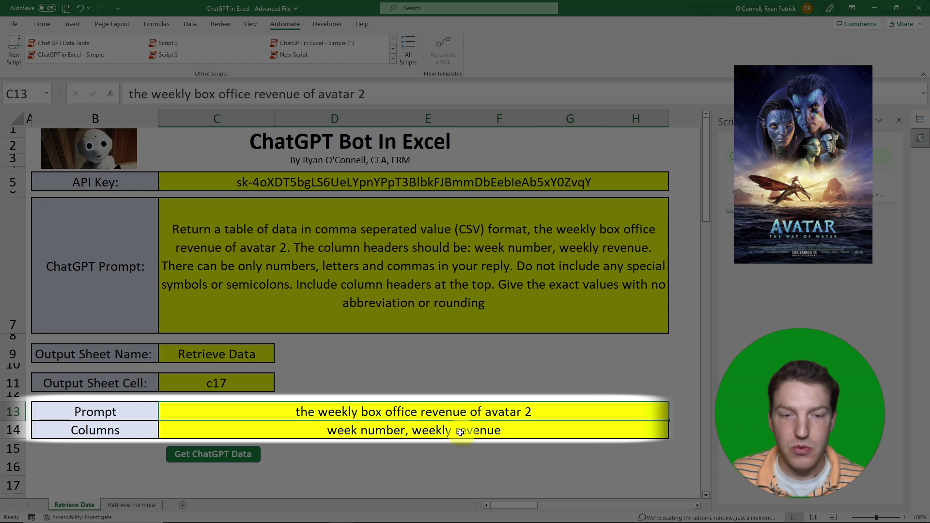
click(136, 433)
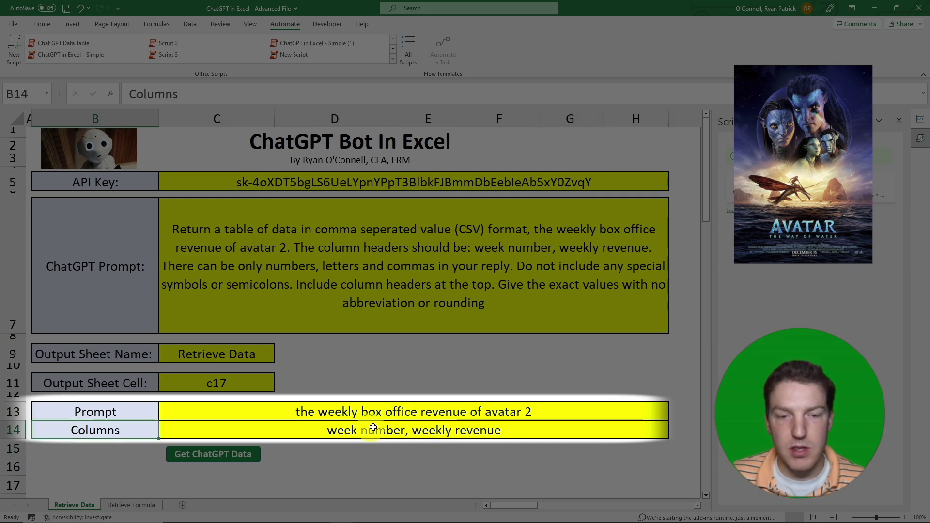
click(331, 464)
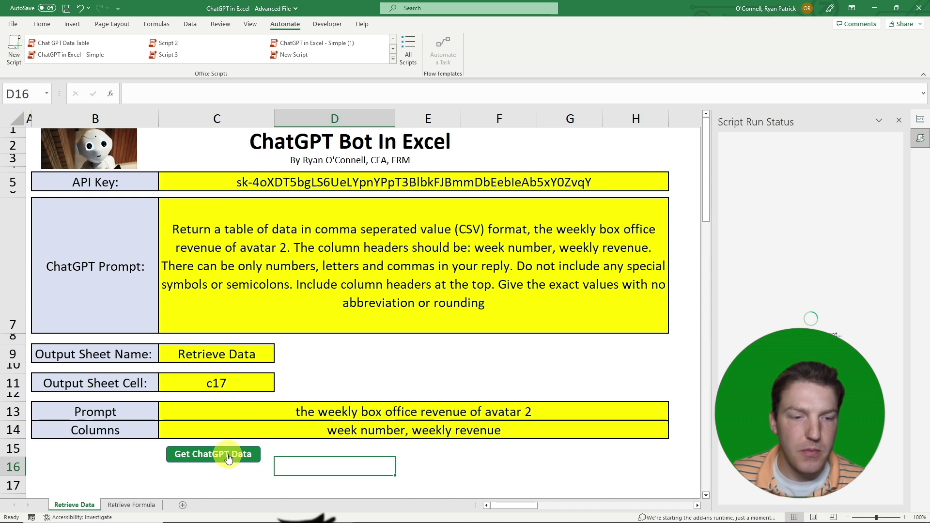
click(228, 458)
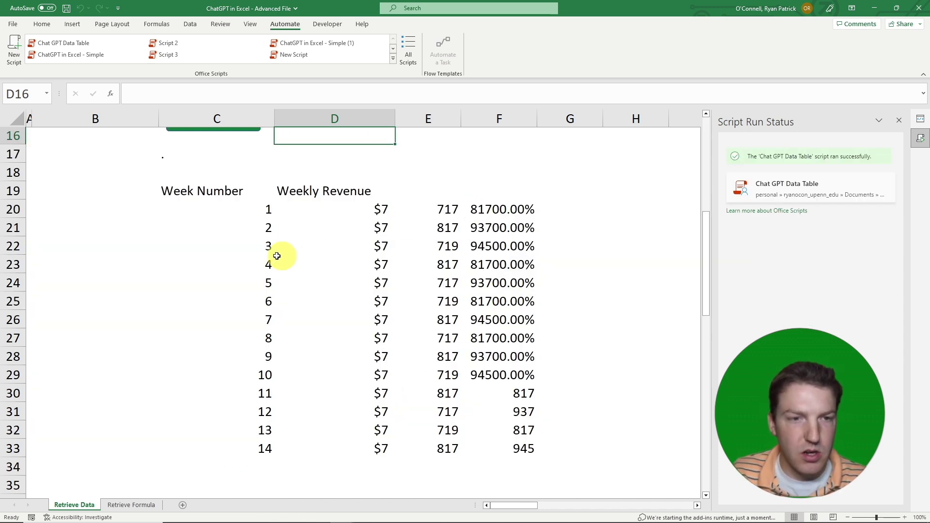
Inspect the 14 returned weeks, the $7 weekly revenue values and stray 717/719 digits in column E.
click(250, 210)
drag(247, 220, 239, 447)
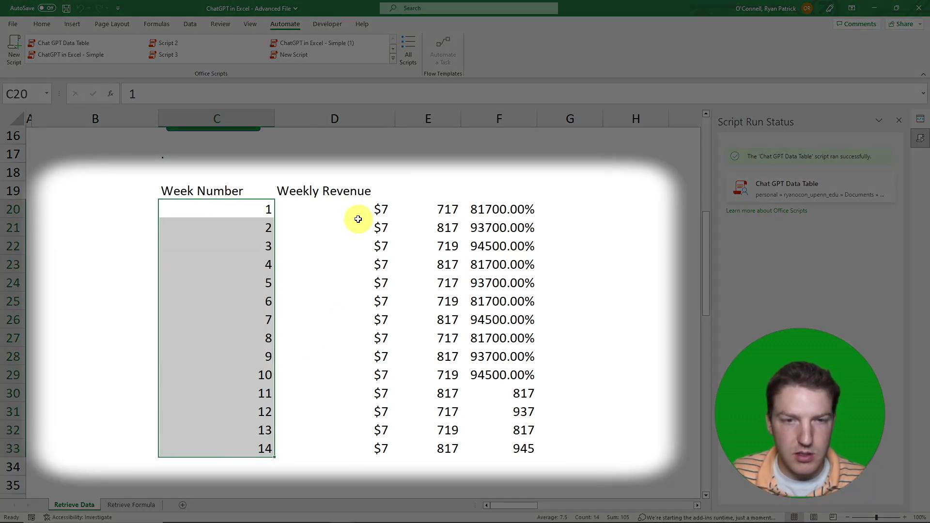
drag(362, 213, 382, 442)
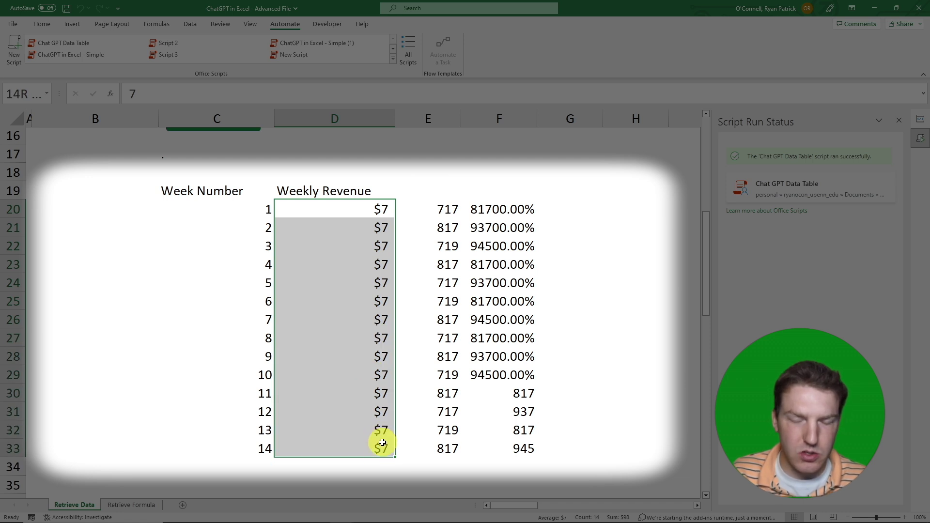
mouse_move(435, 214)
mouse_down()
mouse_move(438, 226)
mouse_move(448, 208)
mouse_up()
click(450, 232)
click(451, 246)
scroll(509, 281, up, 2)
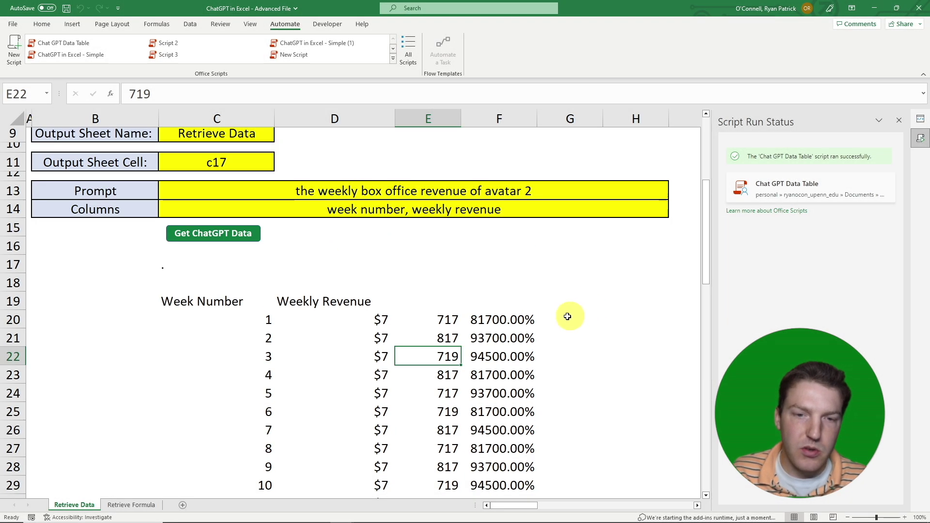
scroll(422, 322, up, 3)
scroll(462, 330, down, 3)
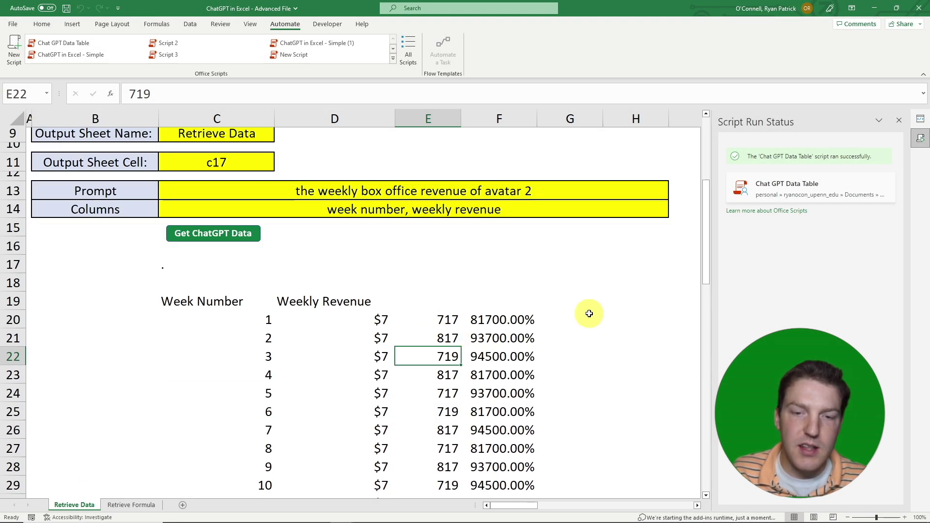
scroll(579, 314, down, 2)
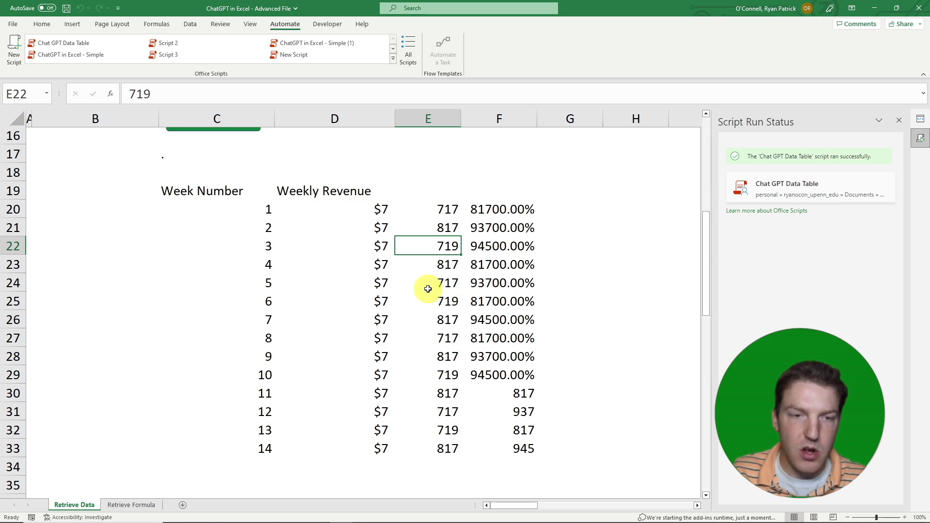
scroll(428, 289, up, 1)
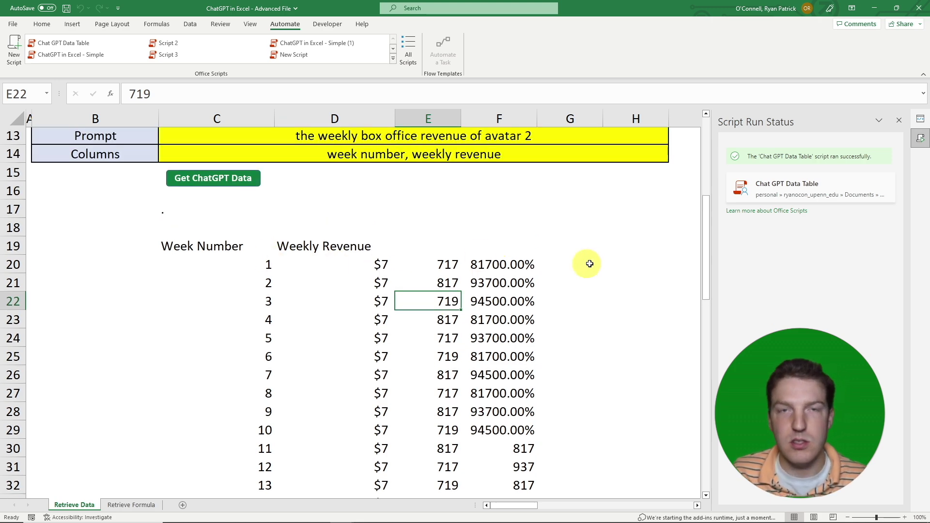
scroll(571, 272, up, 4)
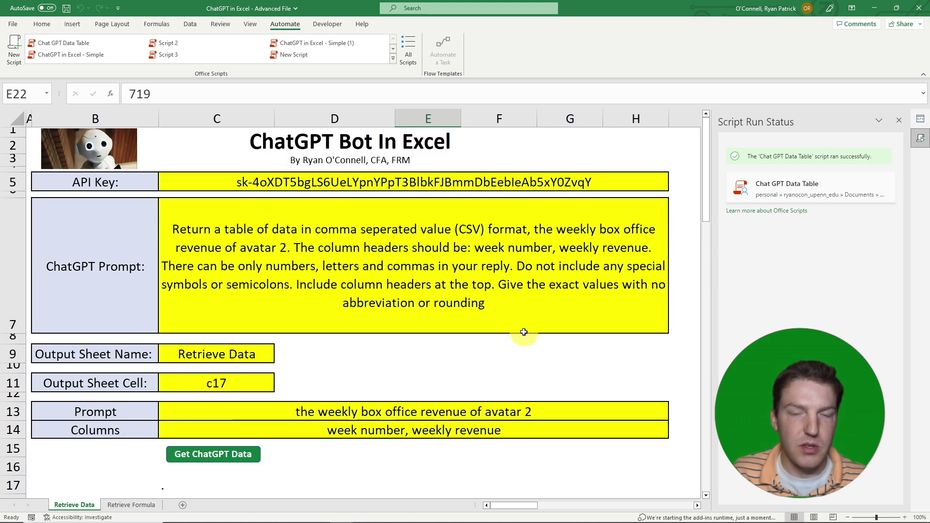
scroll(524, 332, down, 2)
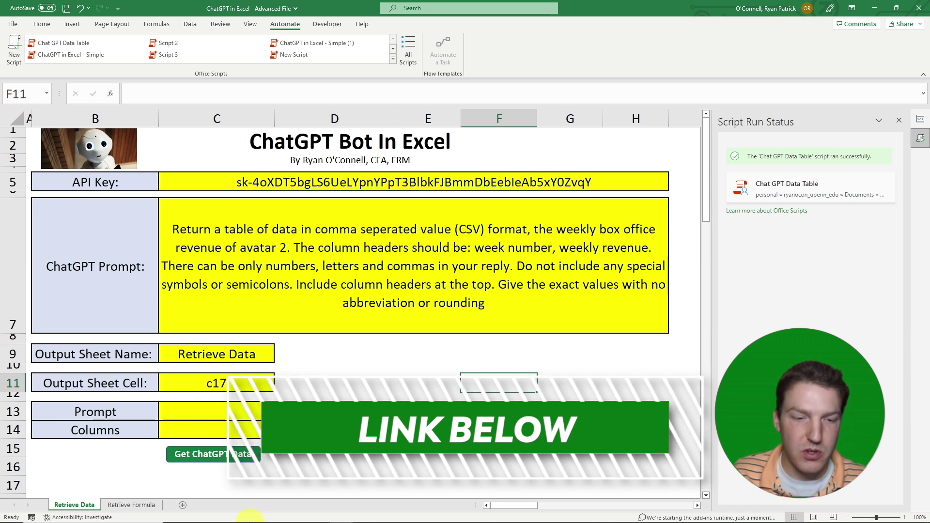
Switch to the ChatGPT in Excel - Simple File workbook window.
click(340, 516)
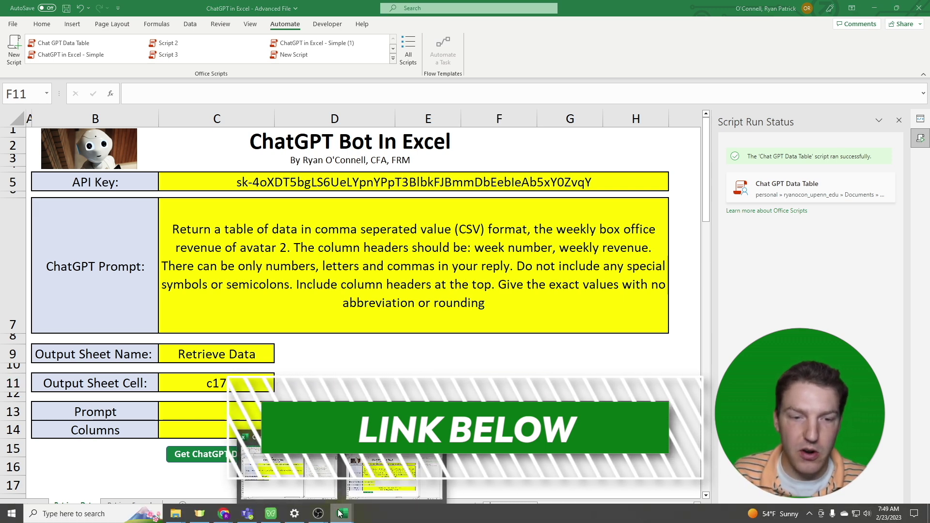
click(289, 475)
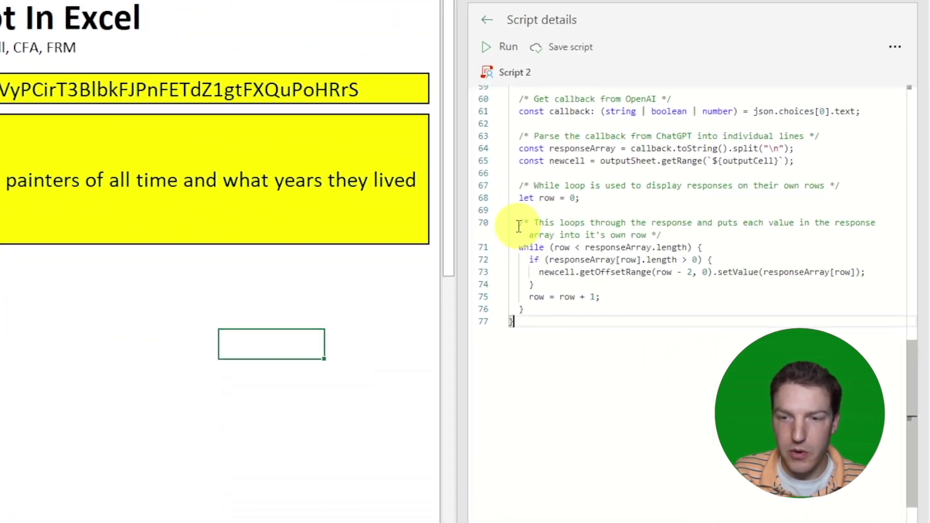
drag(520, 223, 633, 317)
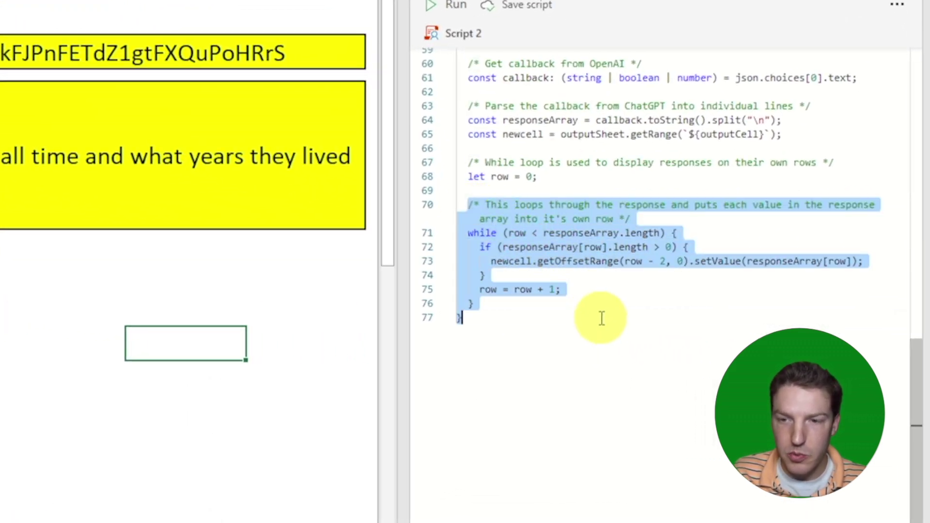
click(601, 318)
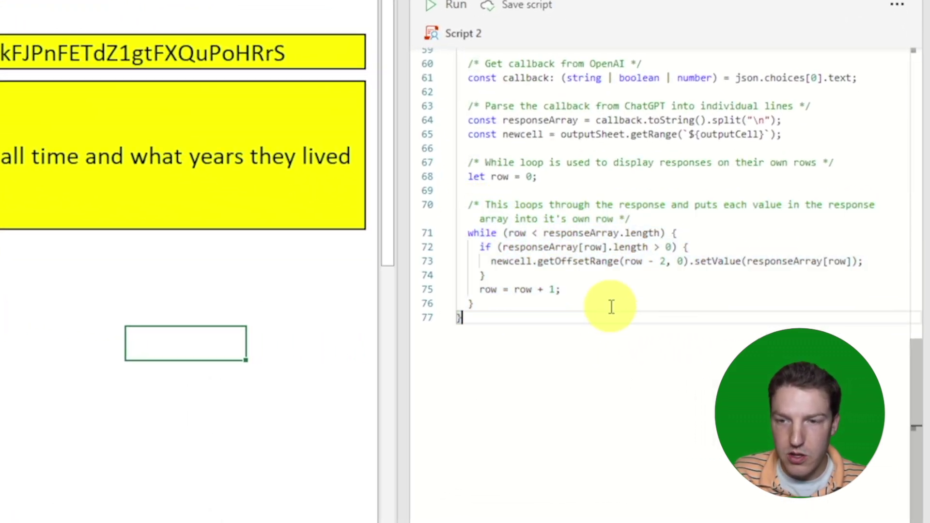
drag(546, 233, 620, 235)
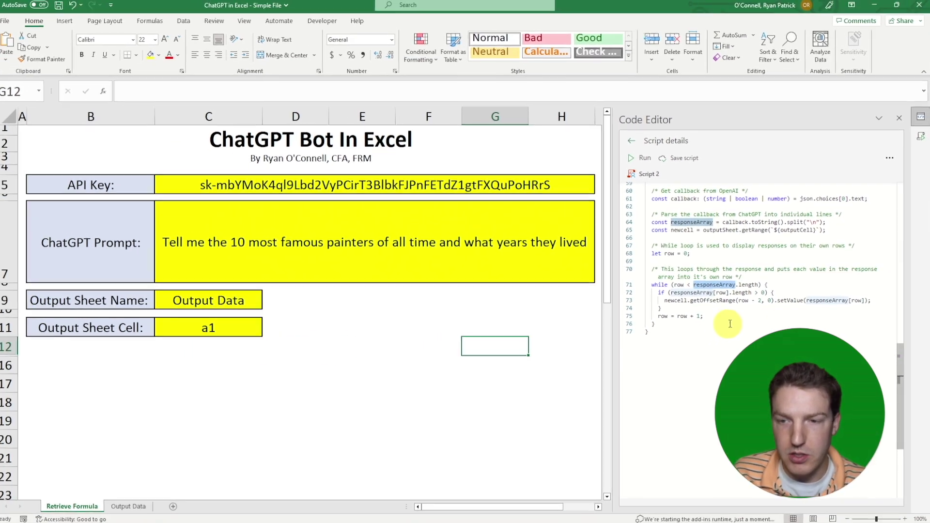
click(768, 283)
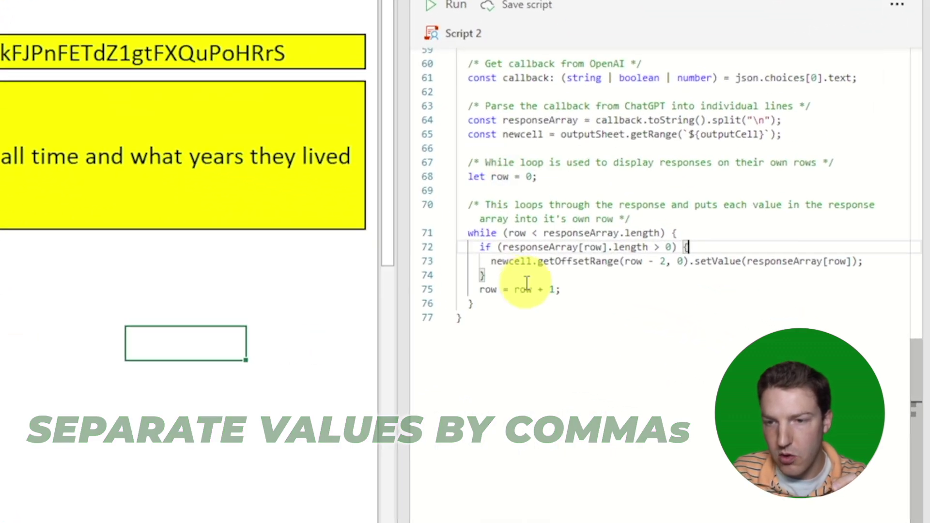
drag(539, 260, 616, 260)
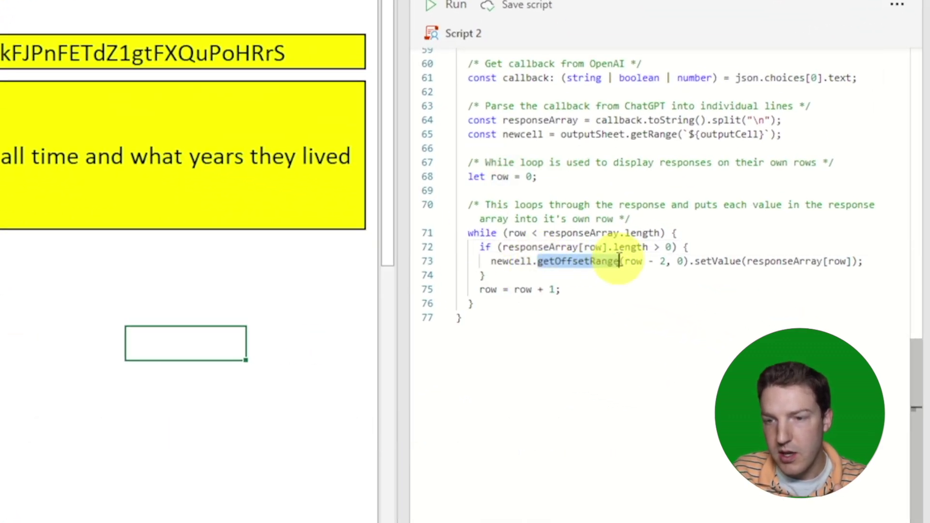
click(680, 262)
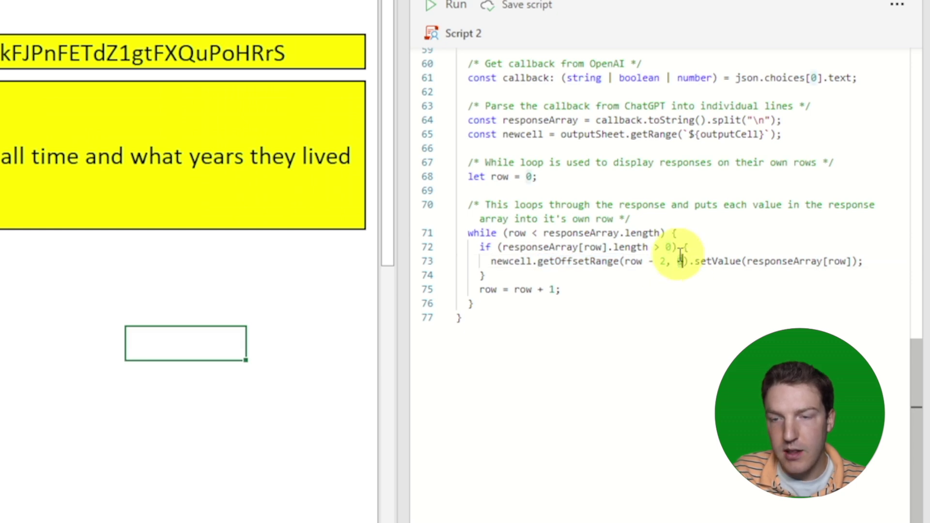